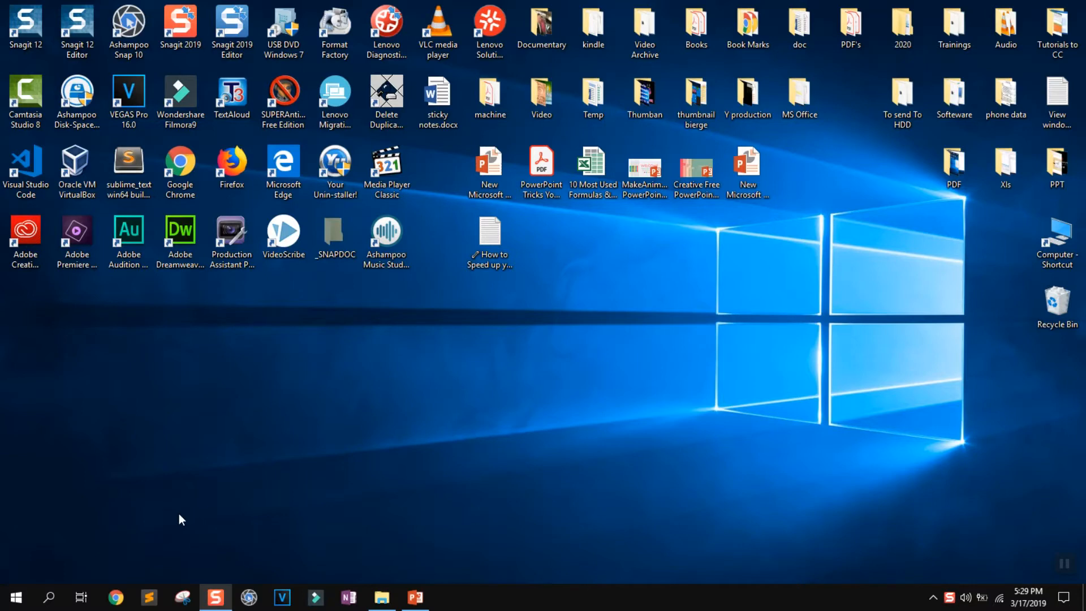
Search Windows for "service" and open the Services desktop app.
{"action": "left_click", "coordinate": [38, 602]}
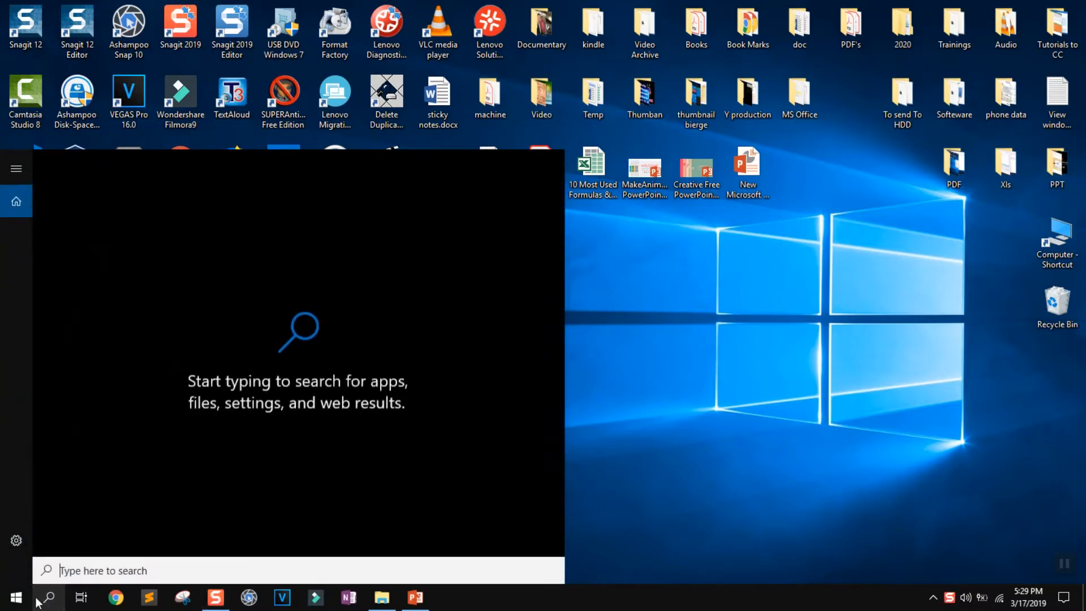
{"action": "type", "text": "service"}
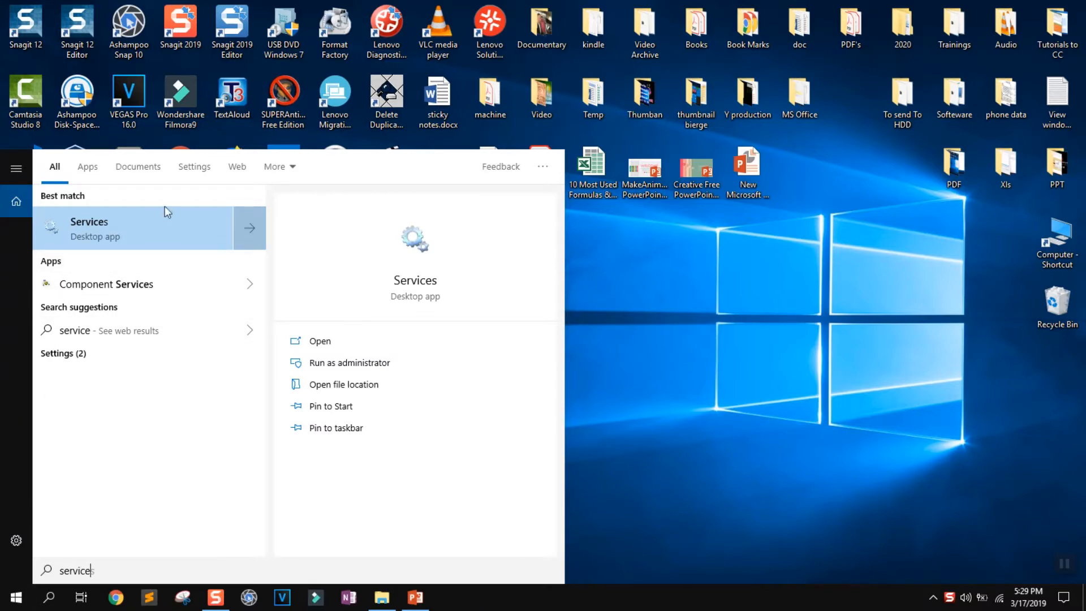
{"action": "left_click", "coordinate": [151, 253]}
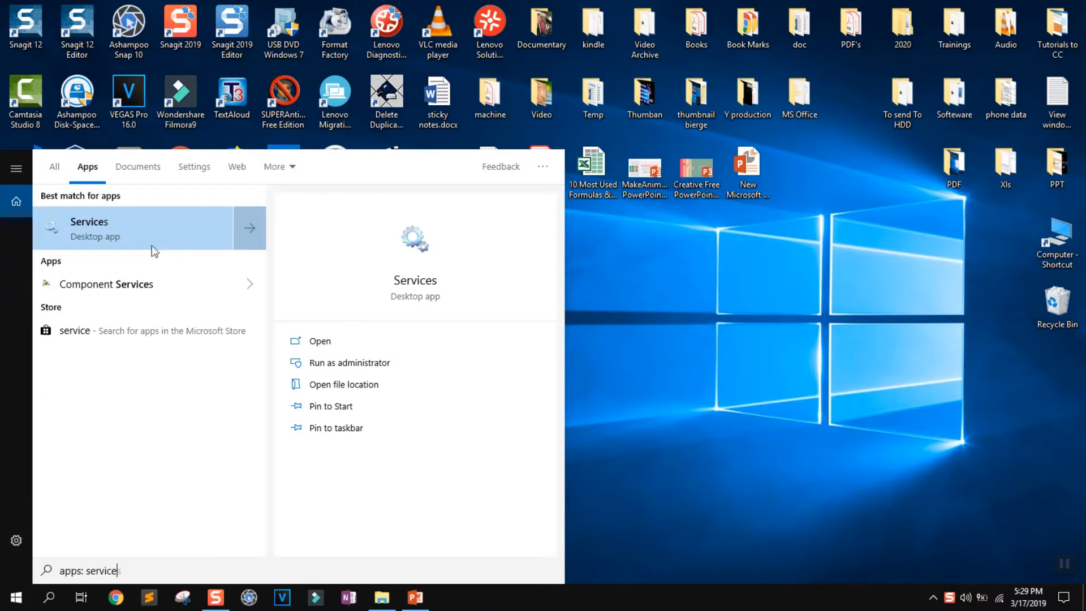
{"action": "left_click", "coordinate": [153, 241]}
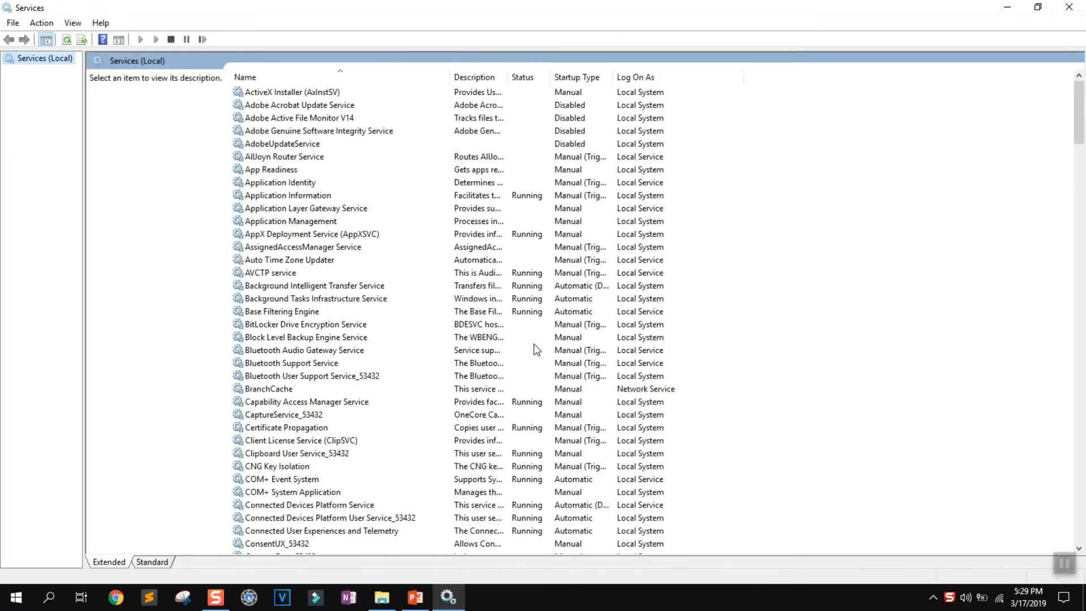
Find the Windows Update service in the list and open its properties.
{"action": "left_click", "coordinate": [358, 402]}
{"action": "type", "text": "win"}
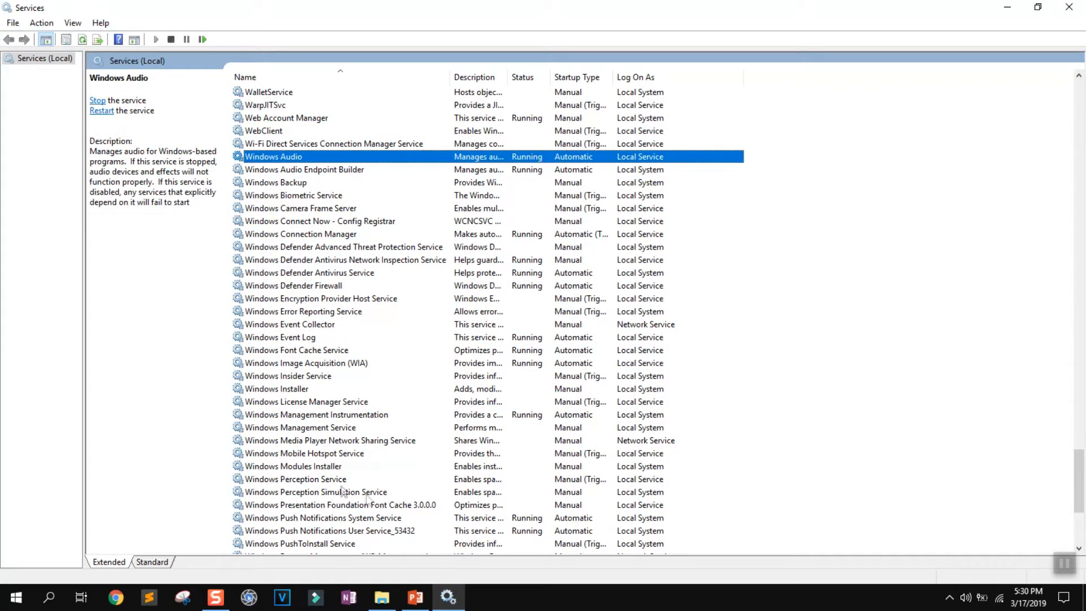
{"action": "left_click", "coordinate": [308, 455]}
{"action": "scroll", "coordinate": [308, 457], "scroll_direction": "down", "scroll_amount": 5}
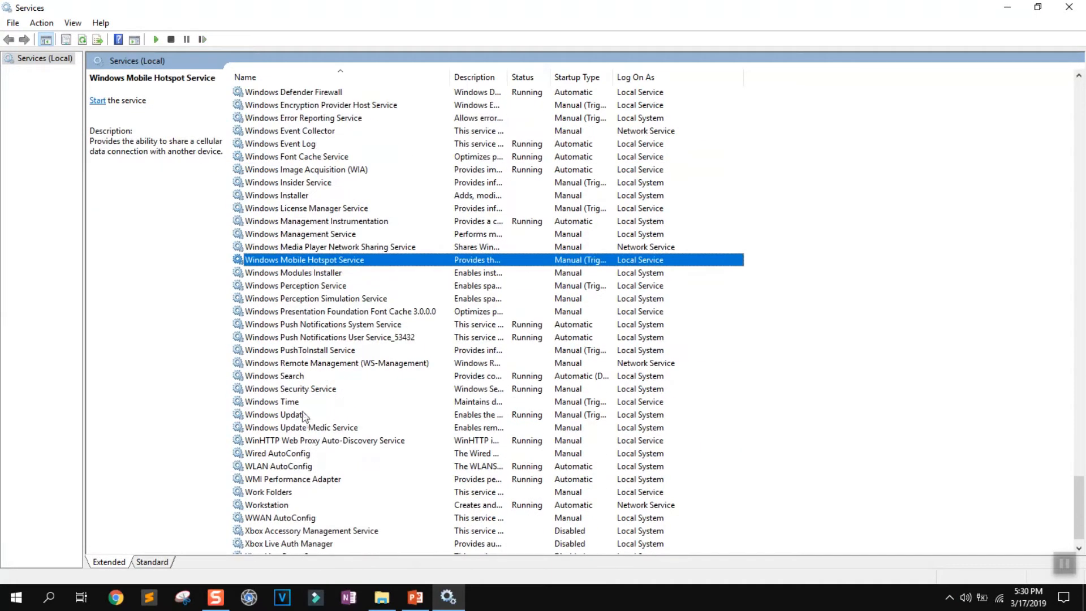
{"action": "left_click", "coordinate": [300, 417]}
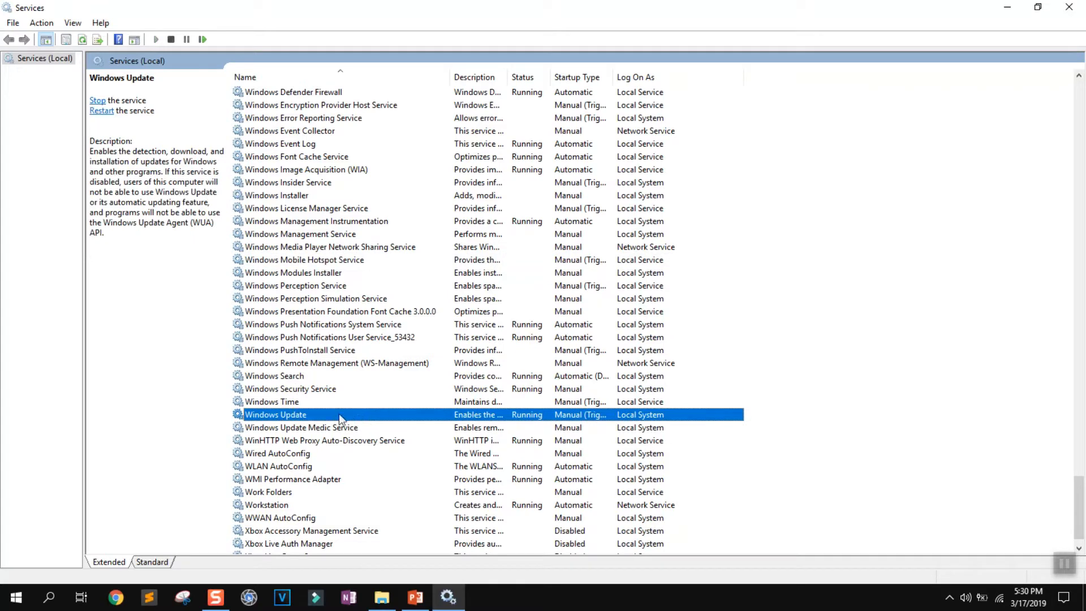
{"action": "double_click", "coordinate": [326, 415]}
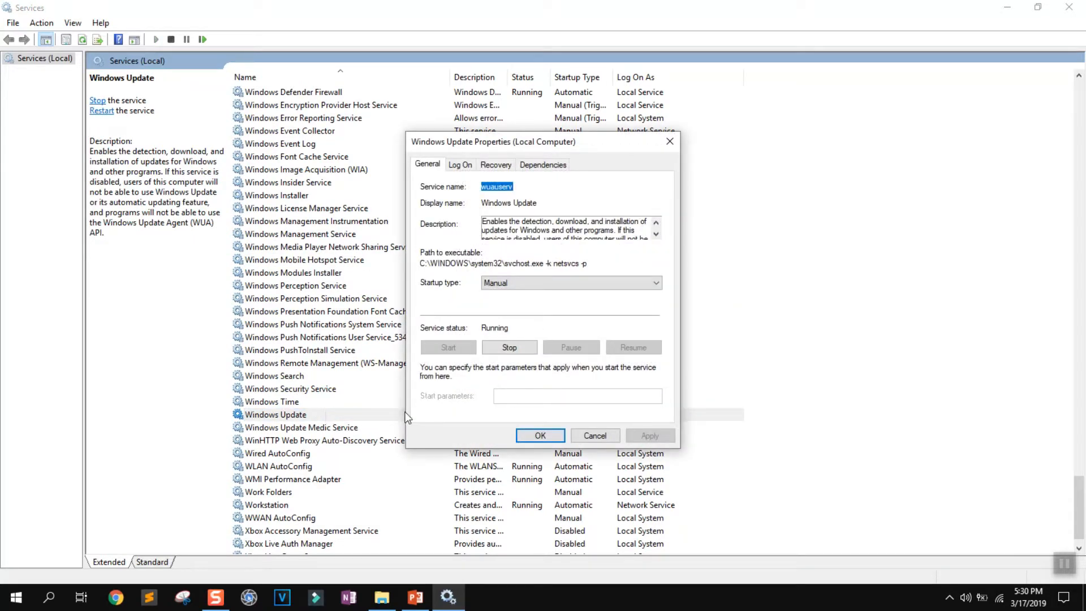
Set the Windows Update startup type to Disabled, stop the service, and apply the changes before closing Services.
{"action": "left_click", "coordinate": [549, 284]}
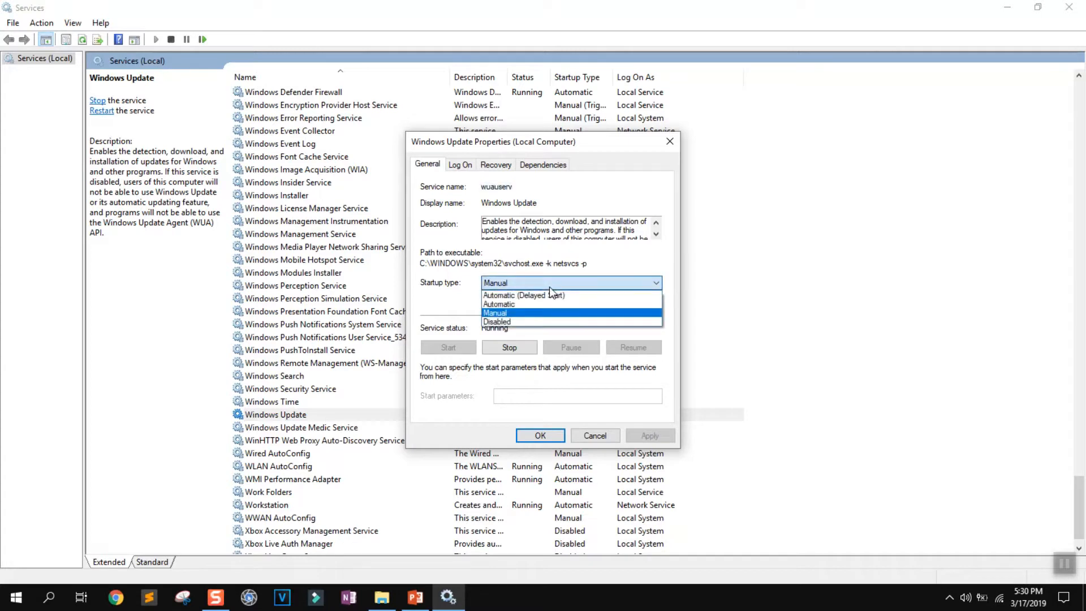
{"action": "left_click", "coordinate": [538, 322]}
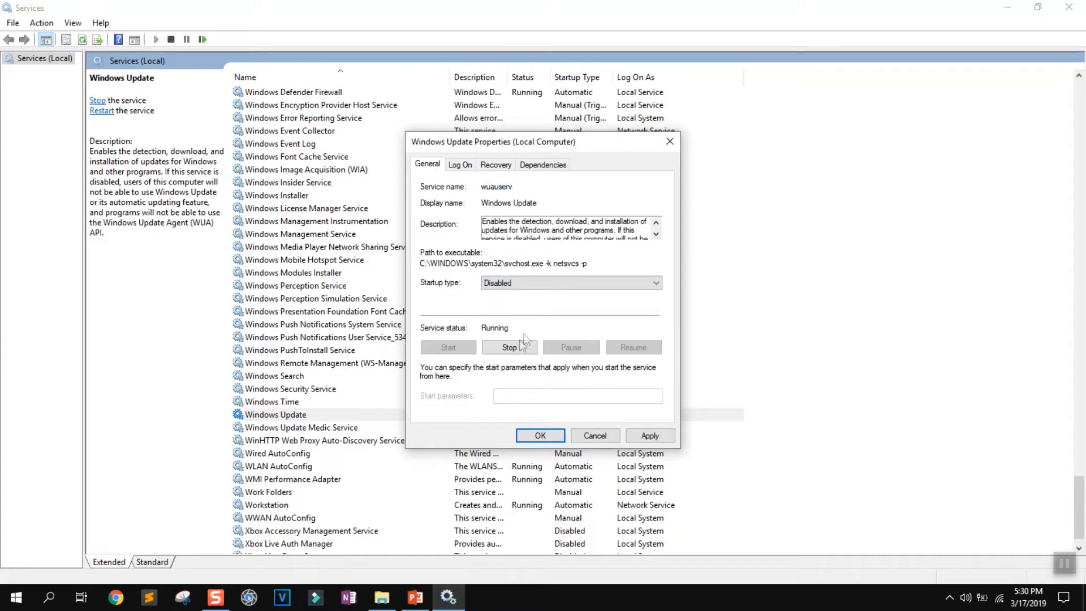
{"action": "left_click", "coordinate": [511, 347]}
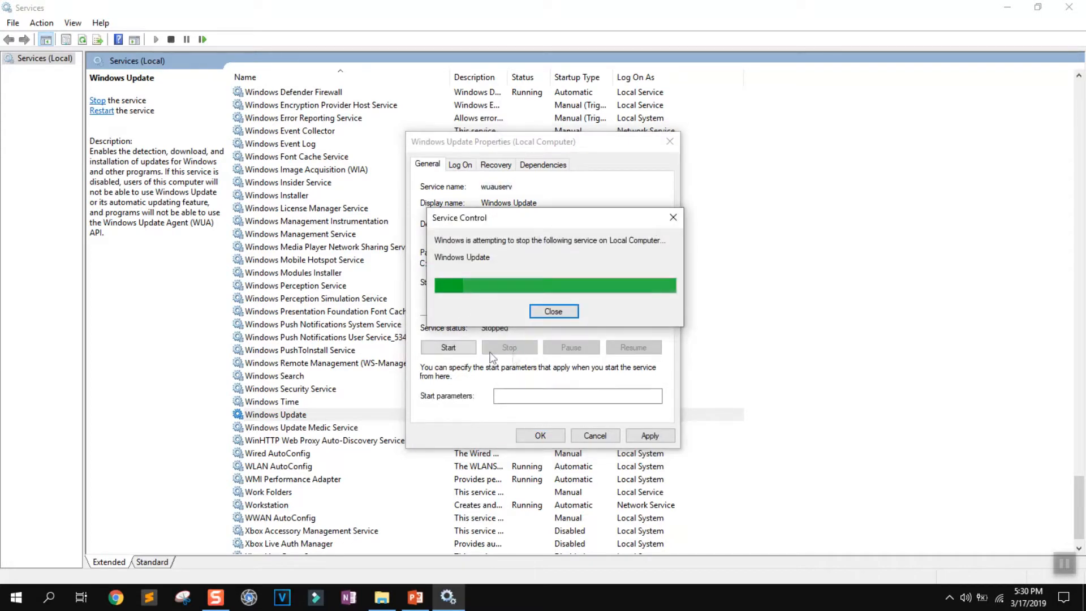
{"action": "left_click", "coordinate": [650, 436]}
{"action": "left_click", "coordinate": [545, 436]}
{"action": "left_click", "coordinate": [491, 417]}
{"action": "left_click", "coordinate": [492, 405]}
{"action": "left_click", "coordinate": [490, 417]}
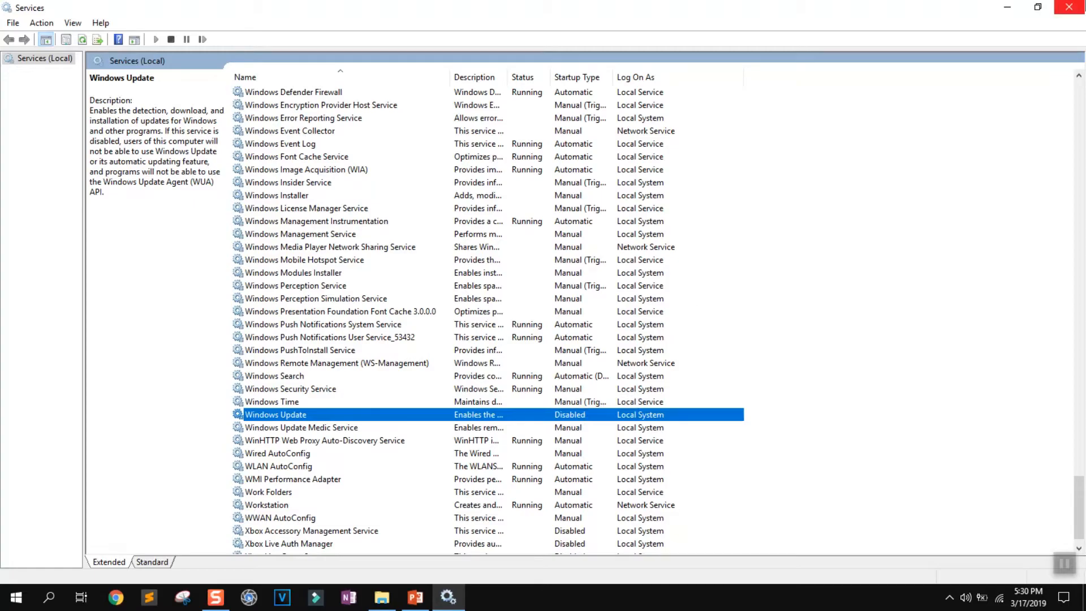
{"action": "left_click", "coordinate": [1069, 6]}
Search for "settings", open Windows Settings and go to the Update & Security page.
{"action": "left_click", "coordinate": [50, 597]}
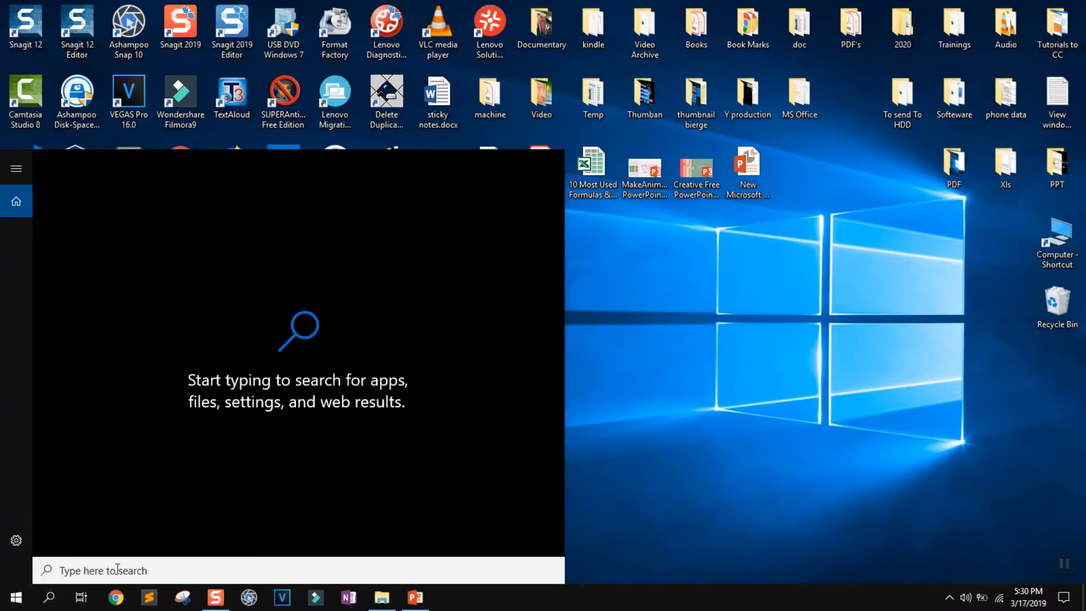
{"action": "type", "text": "settings"}
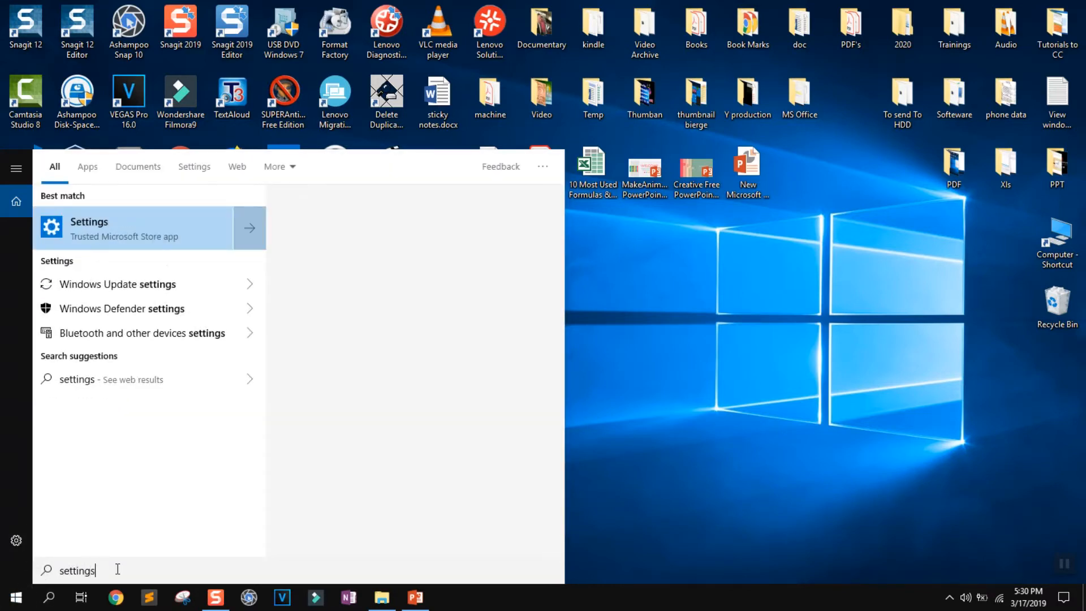
{"action": "left_click", "coordinate": [145, 246]}
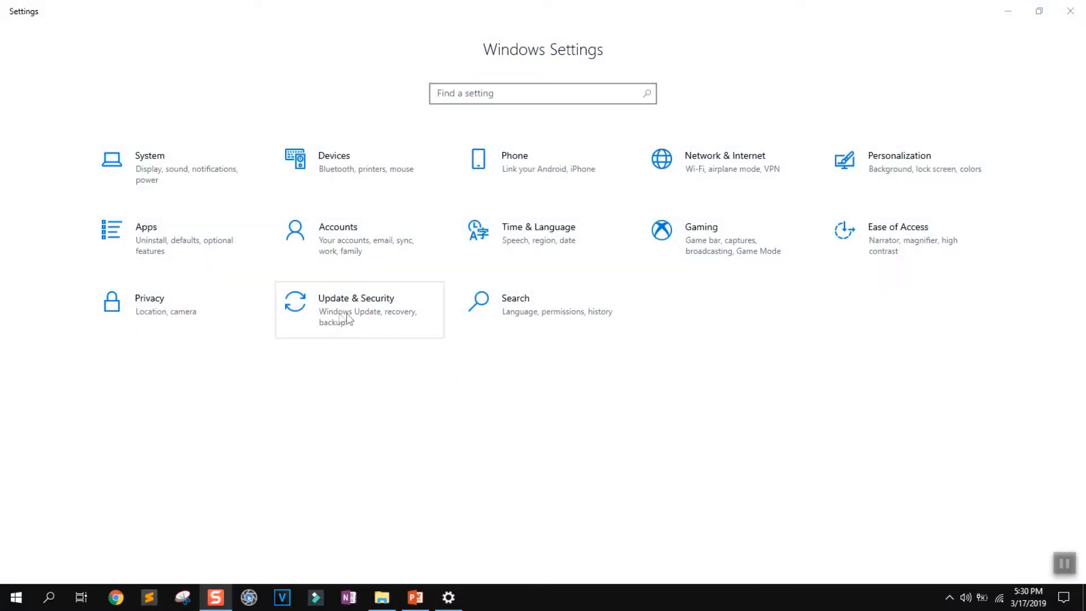
{"action": "left_click", "coordinate": [346, 320]}
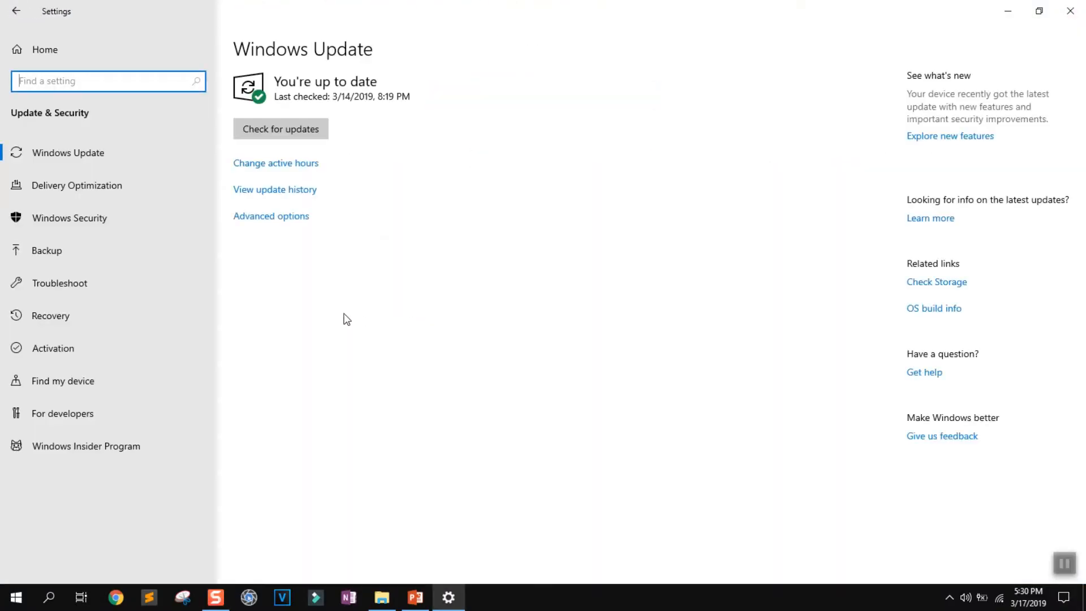
Set the start time of the Windows Update active hours to 9:00 PM.
{"action": "left_click", "coordinate": [275, 168]}
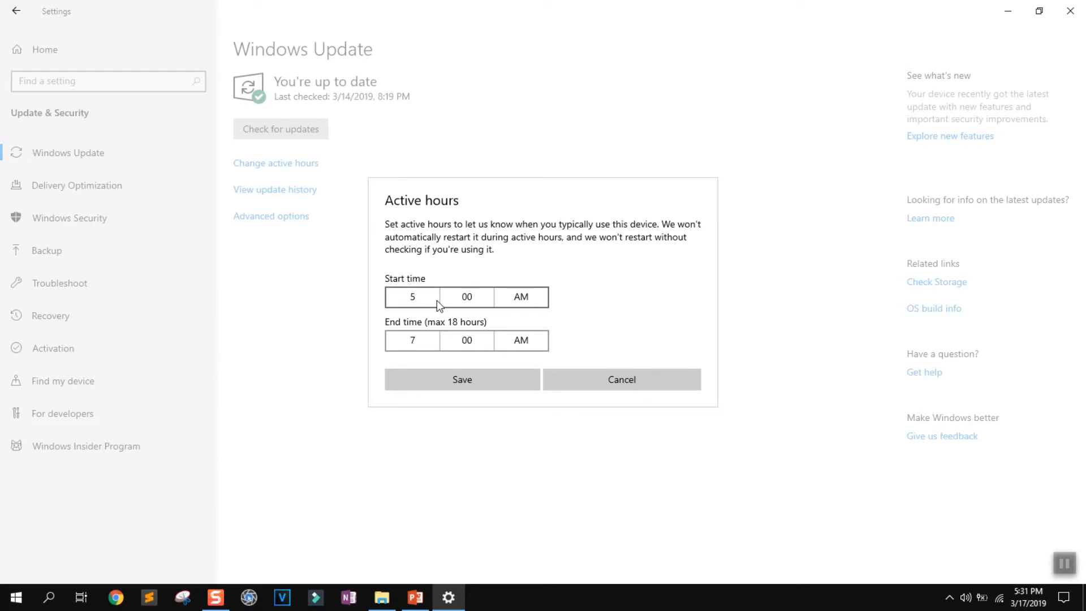
{"action": "left_click", "coordinate": [437, 300]}
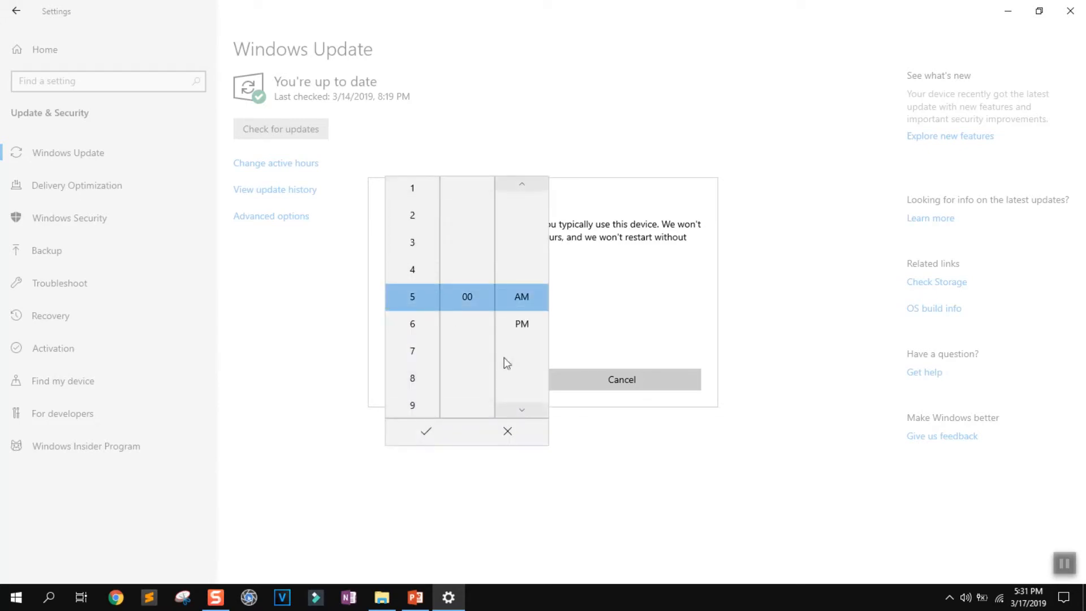
{"action": "left_click", "coordinate": [522, 330]}
{"action": "scroll", "coordinate": [433, 367], "scroll_direction": "down", "scroll_amount": 2}
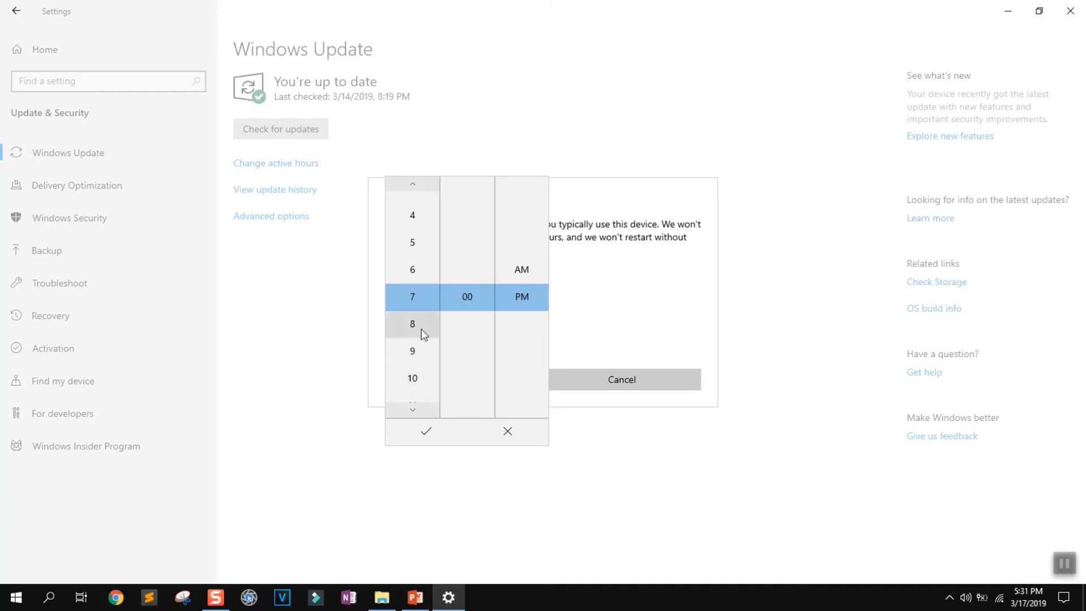
{"action": "left_click", "coordinate": [420, 354]}
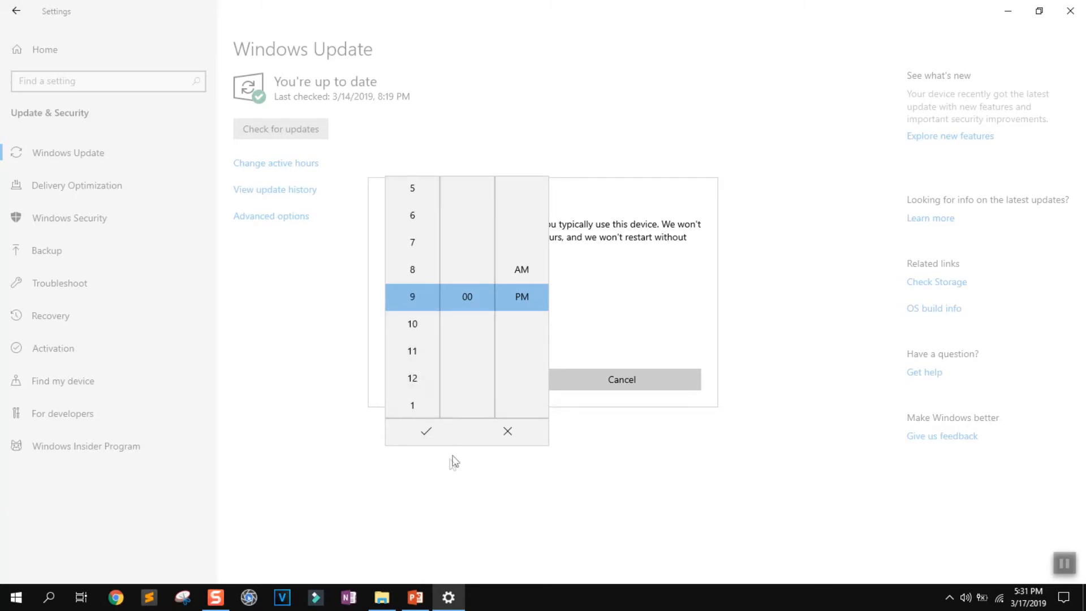
{"action": "left_click", "coordinate": [436, 430]}
Set the active hours end time to 10:00 PM and save the active hours.
{"action": "left_click", "coordinate": [416, 335]}
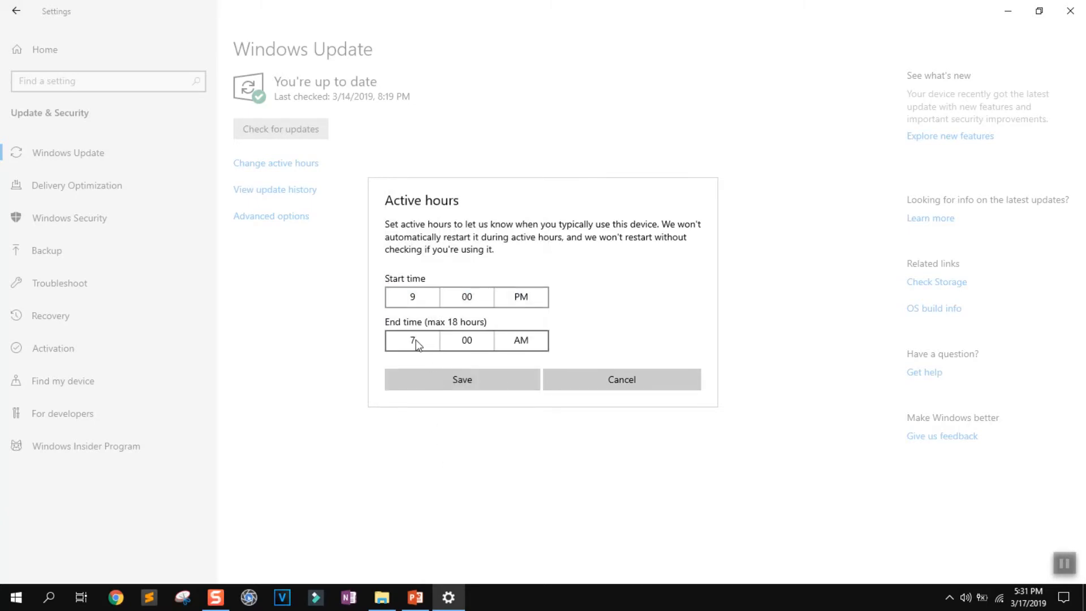
{"action": "left_click", "coordinate": [417, 424]}
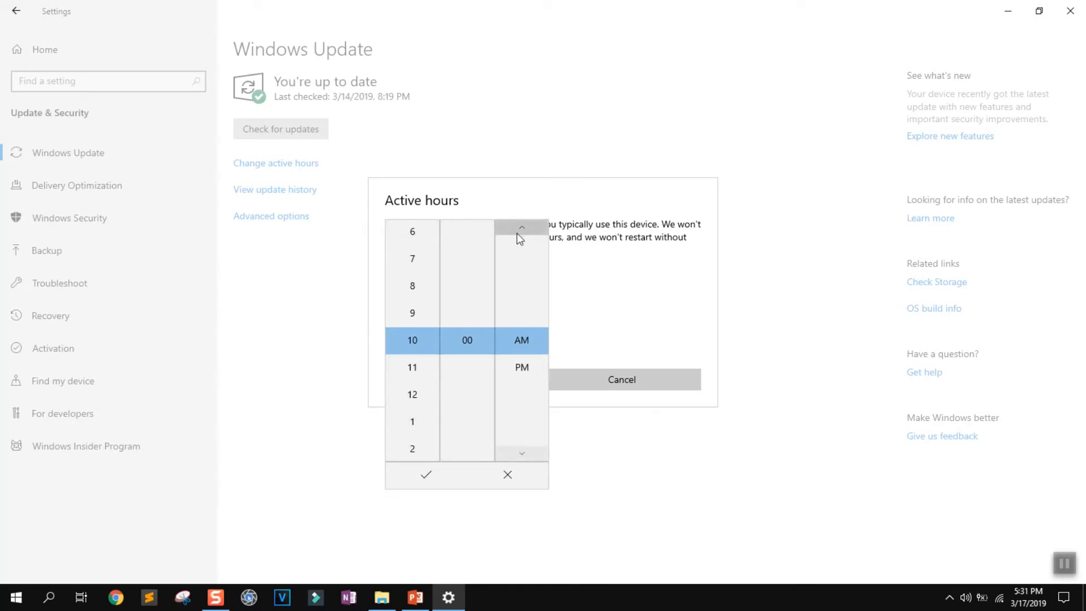
{"action": "left_click", "coordinate": [520, 453]}
{"action": "left_click", "coordinate": [426, 475]}
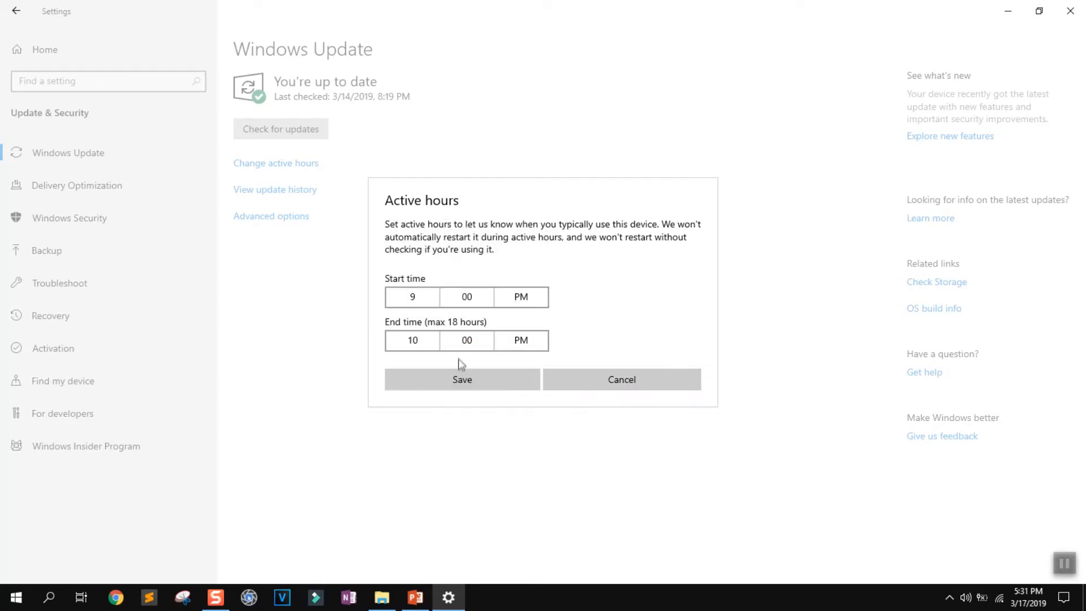
{"action": "left_click", "coordinate": [453, 379]}
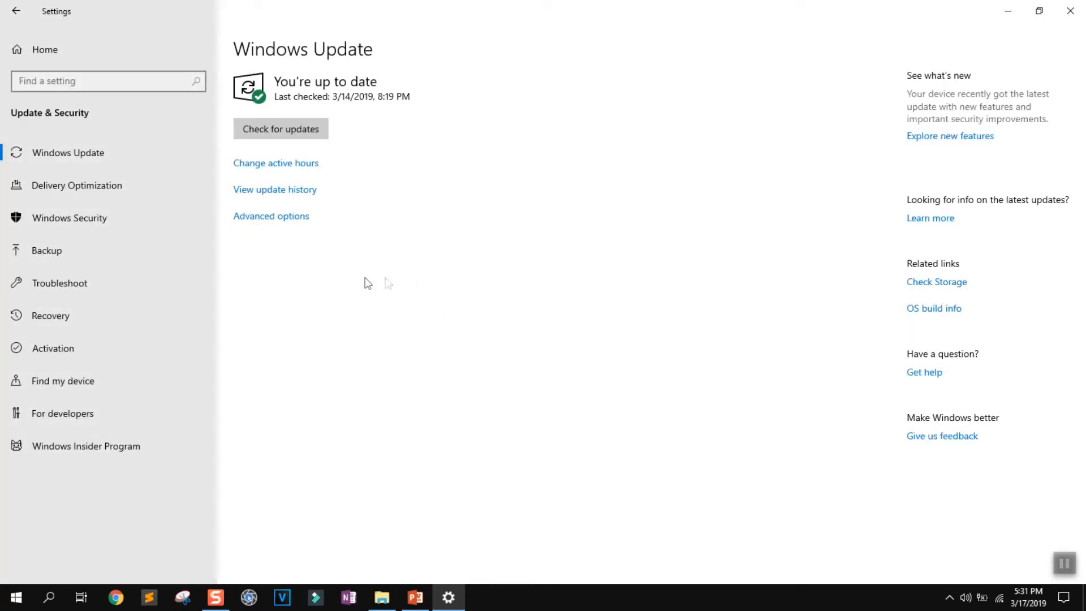
Review the advanced options of Windows Update, including pausing and deferring updates, and return to the Windows Update page.
{"action": "left_click", "coordinate": [293, 218]}
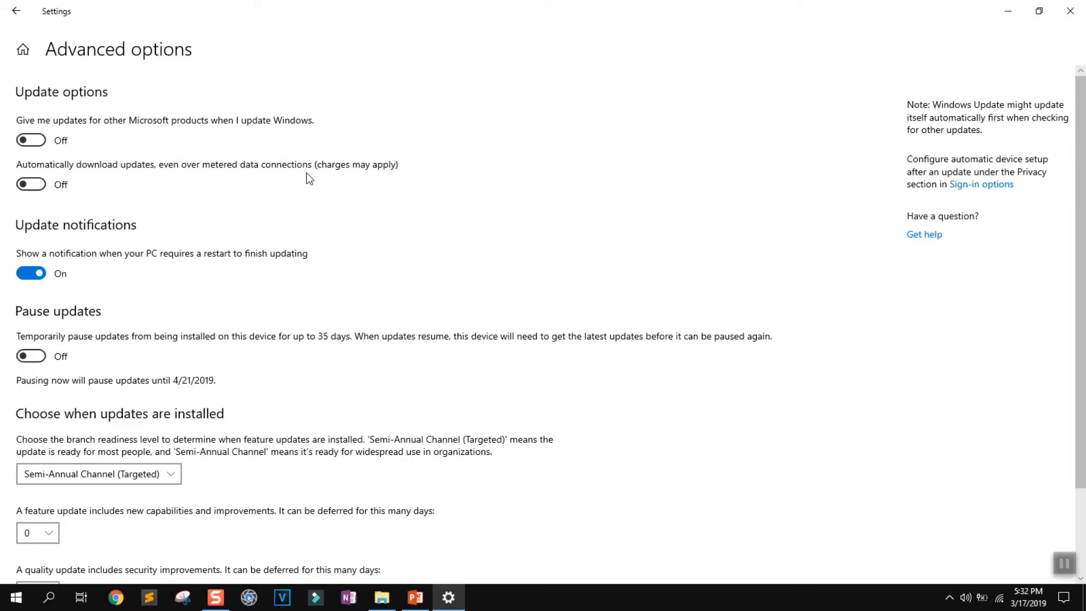
{"action": "scroll", "coordinate": [305, 178], "scroll_direction": "down", "scroll_amount": 2}
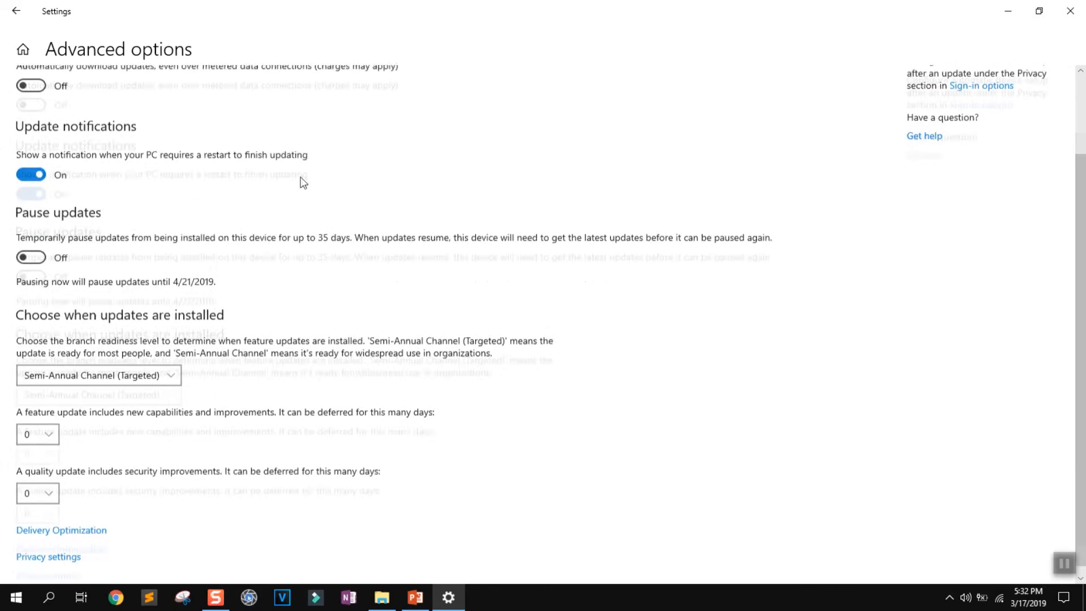
{"action": "left_click", "coordinate": [16, 10]}
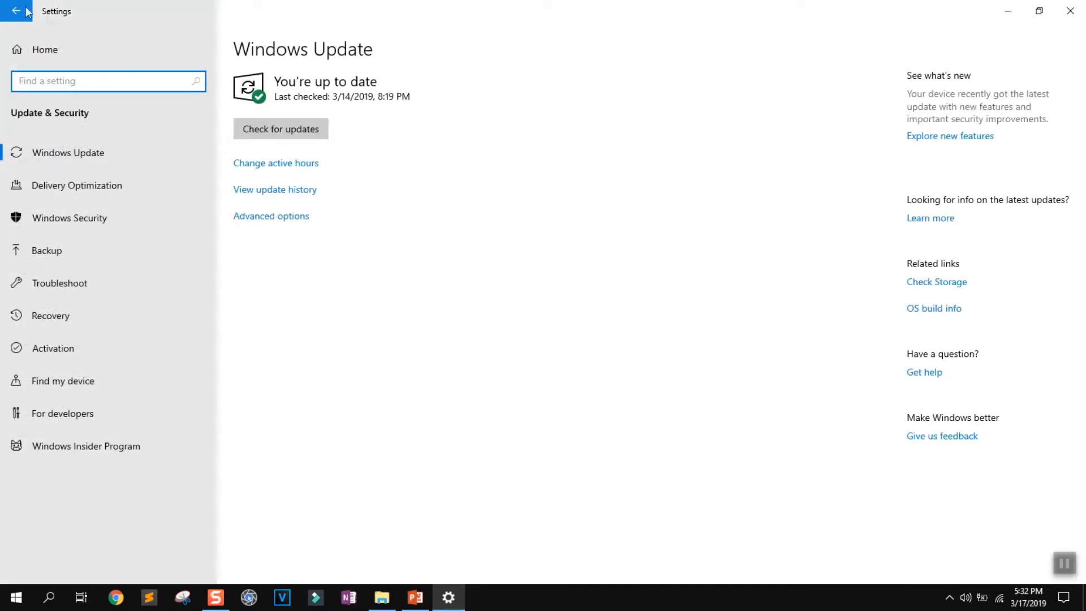
{"action": "left_click", "coordinate": [1064, 563]}
Open the connected network's properties under Network & Internet, examine its network profile and metered connection settings, and leave the page.
{"action": "left_click", "coordinate": [16, 11]}
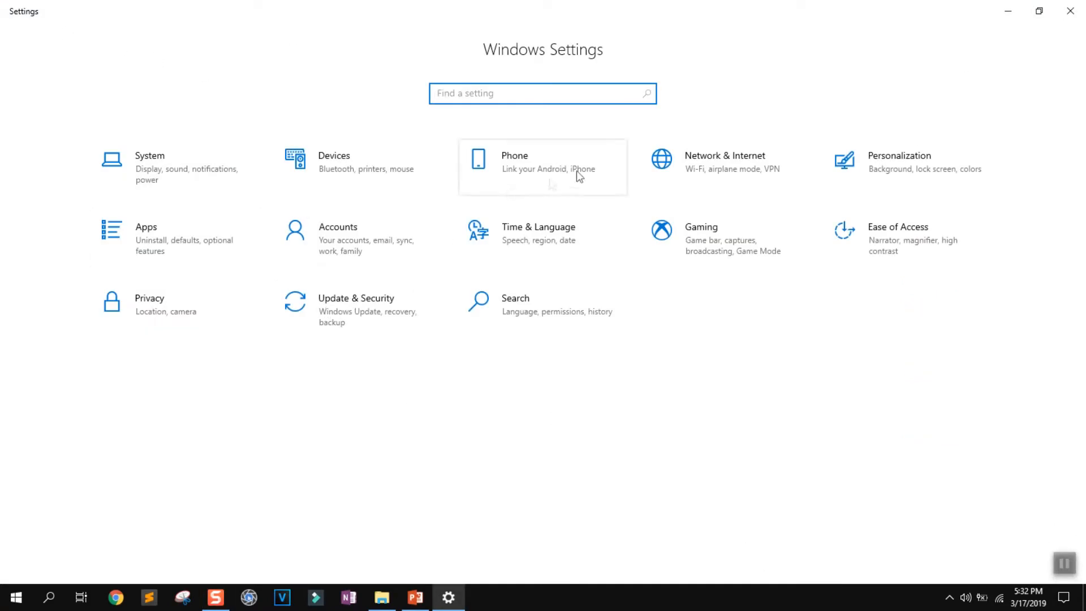
{"action": "left_click", "coordinate": [704, 155]}
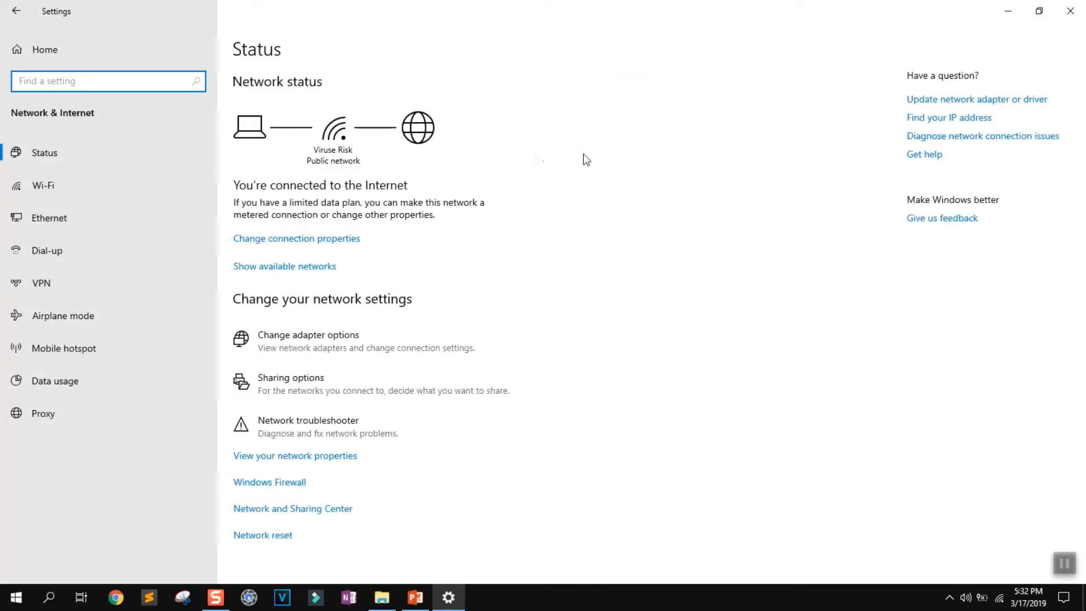
{"action": "left_click", "coordinate": [298, 243]}
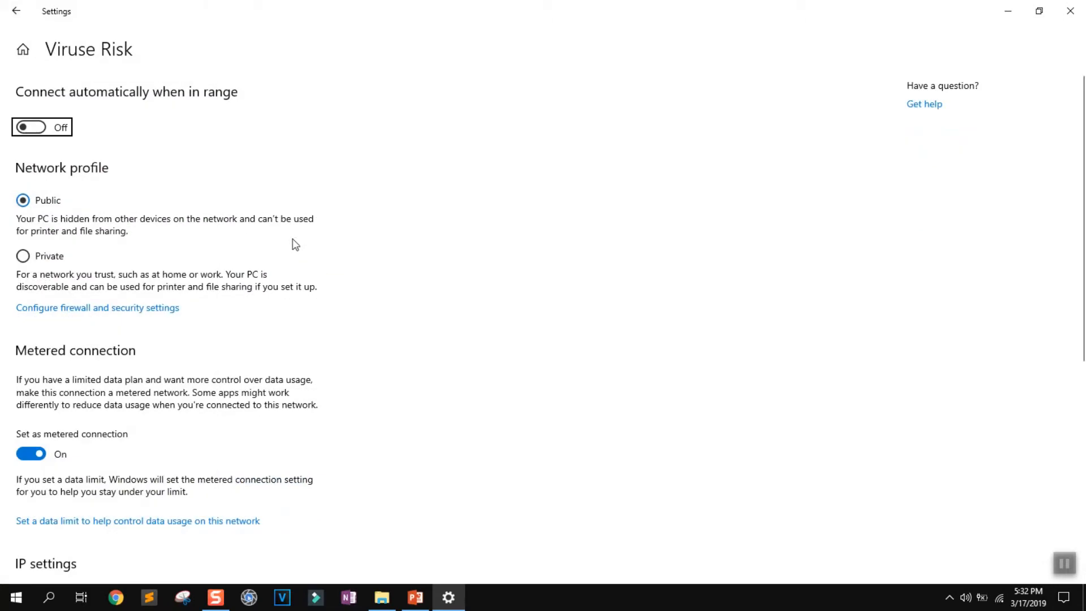
{"action": "scroll", "coordinate": [60, 213], "scroll_direction": "down", "scroll_amount": 3}
{"action": "scroll", "coordinate": [62, 217], "scroll_direction": "up", "scroll_amount": 3}
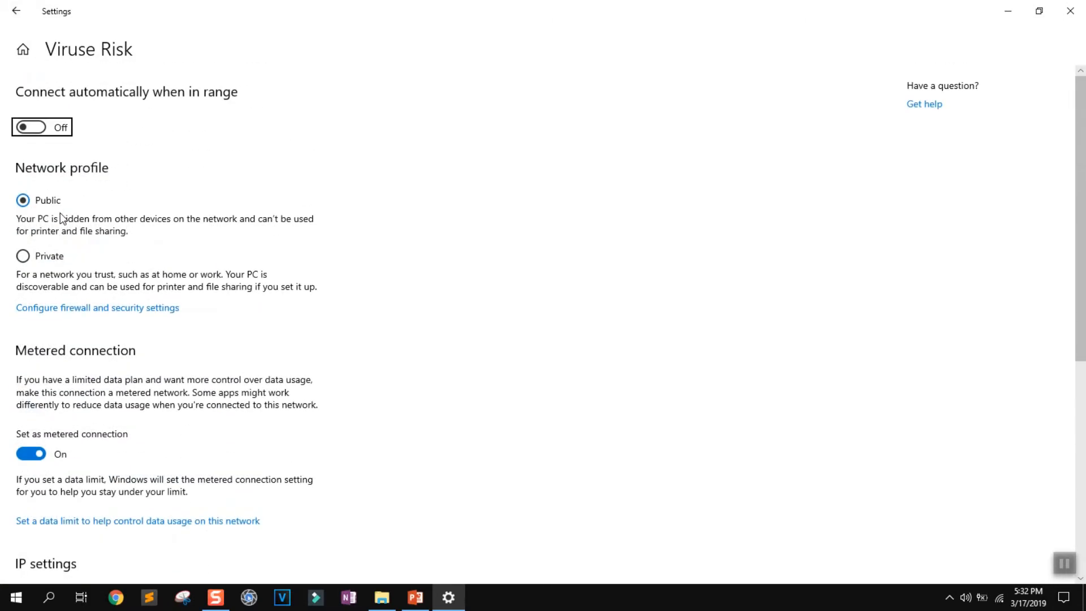
{"action": "scroll", "coordinate": [31, 104], "scroll_direction": "down", "scroll_amount": 3}
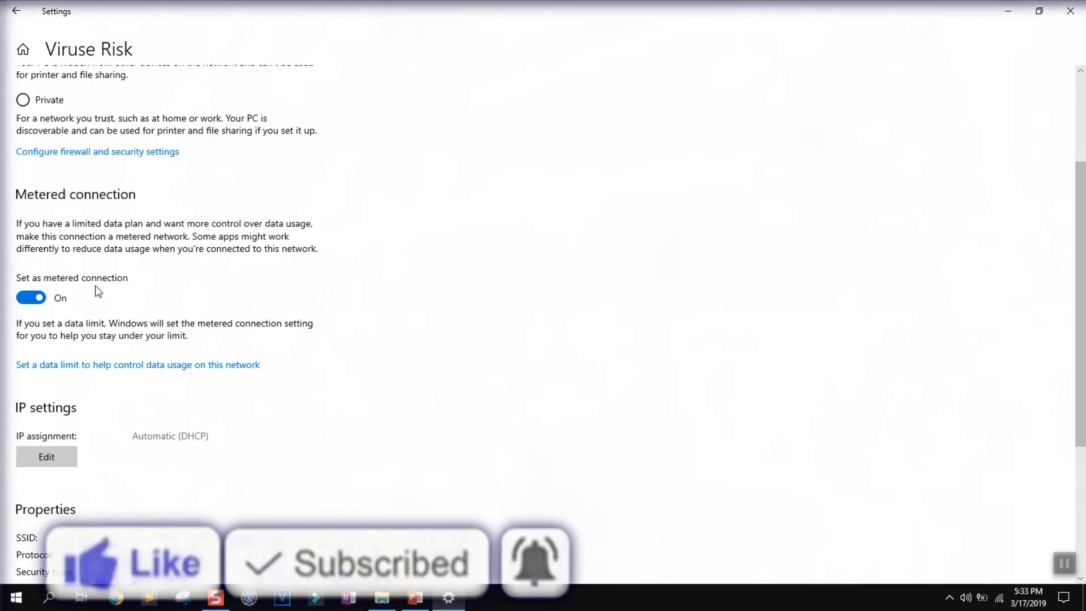
{"action": "scroll", "coordinate": [385, 340], "scroll_direction": "down", "scroll_amount": 4}
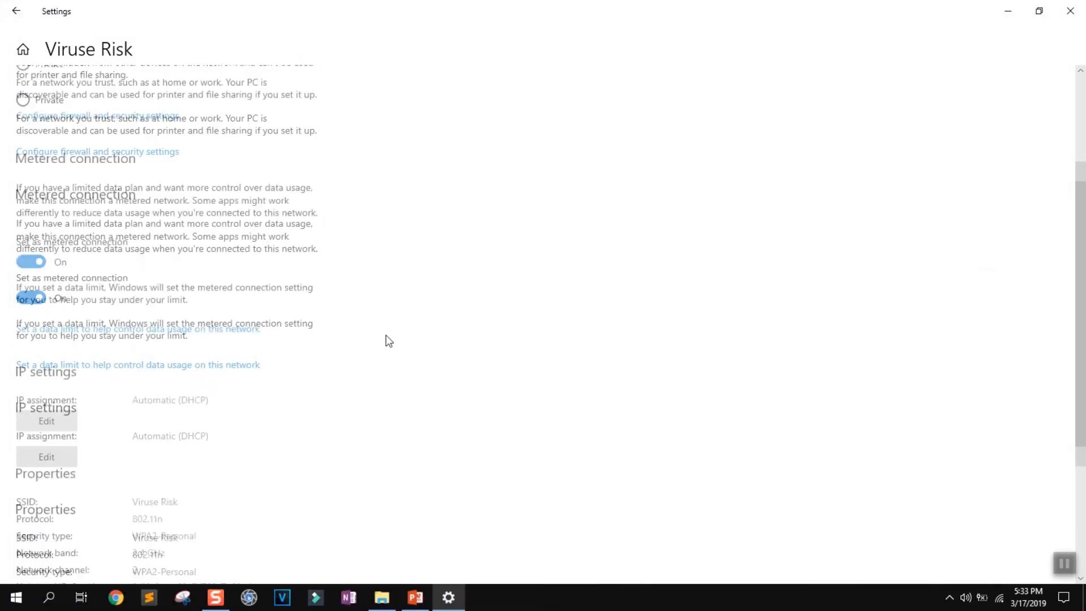
{"action": "scroll", "coordinate": [385, 339], "scroll_direction": "up", "scroll_amount": 5}
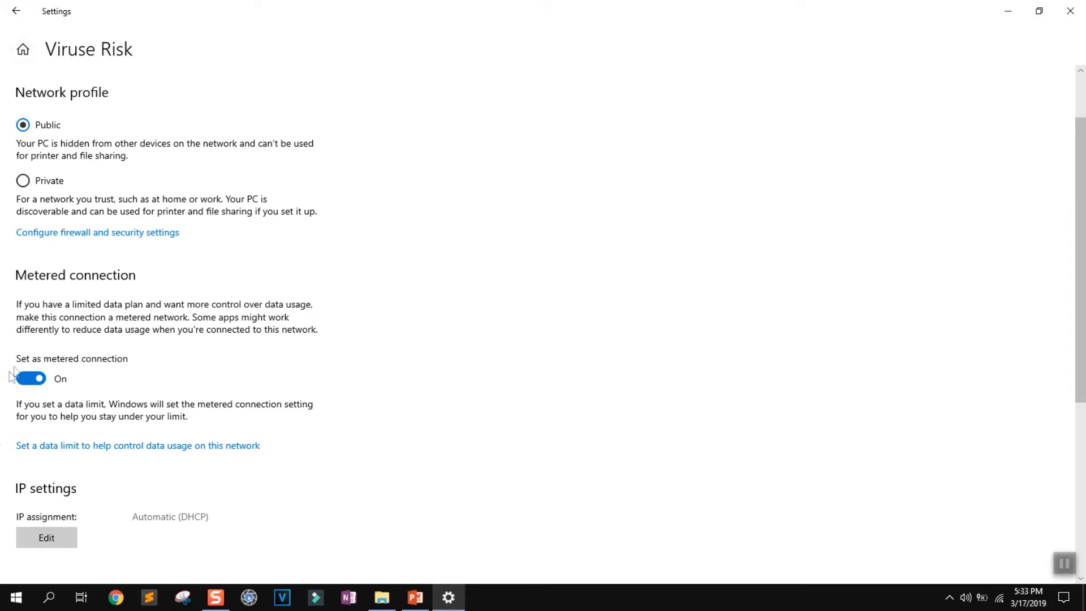
{"action": "left_click", "coordinate": [3, 6]}
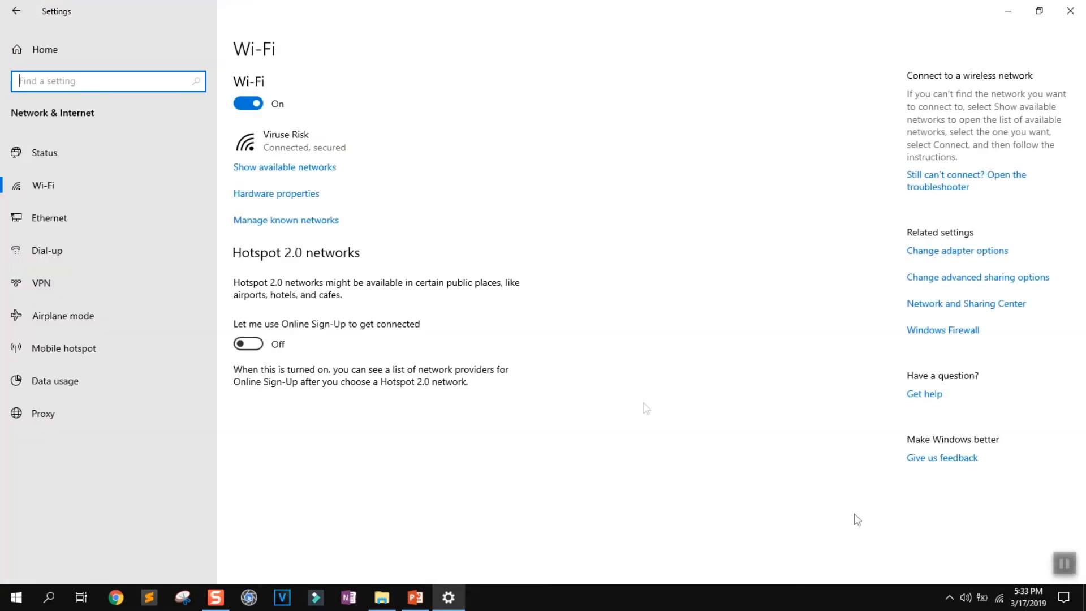
Close the Settings window, switch to Google Chrome and load the router's web page at 192.168.8.1.
{"action": "key", "text": "alt+F4"}
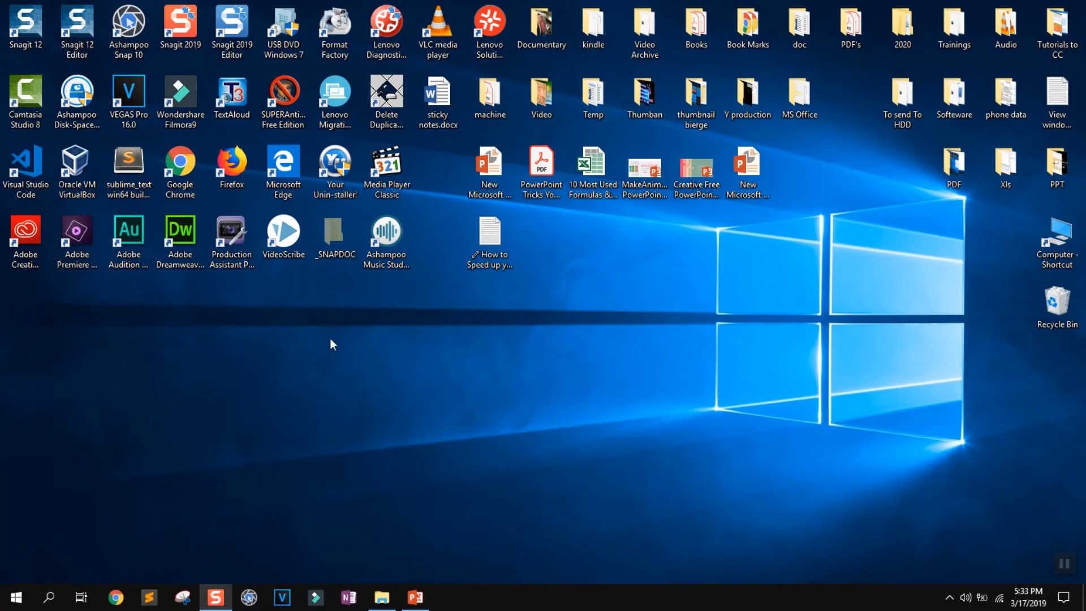
{"action": "double_click", "coordinate": [186, 166]}
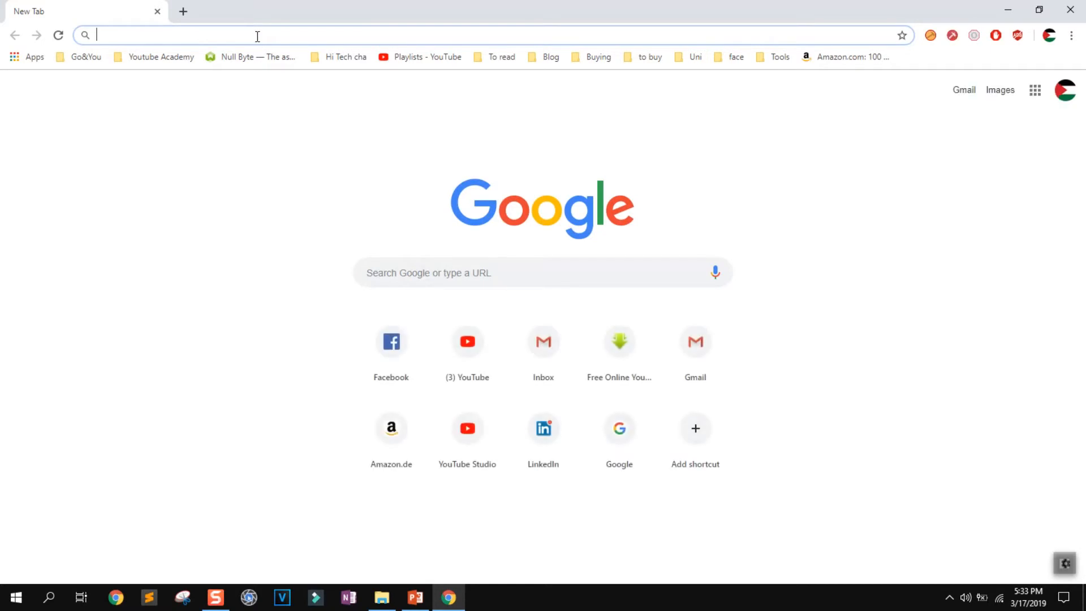
{"action": "type", "text": "192"}
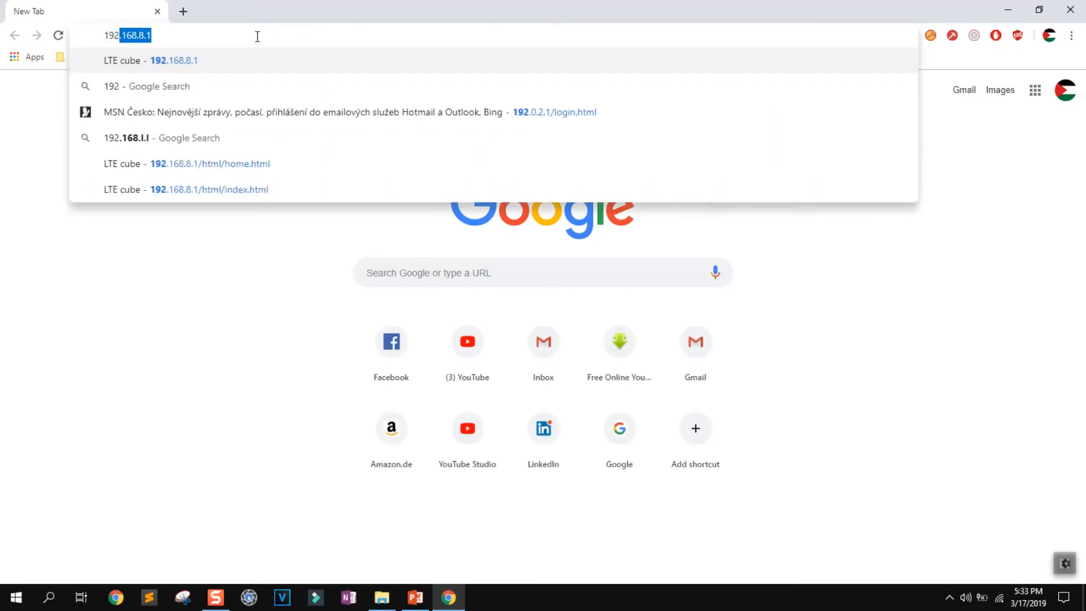
{"action": "type", "text": ".168.8.1"}
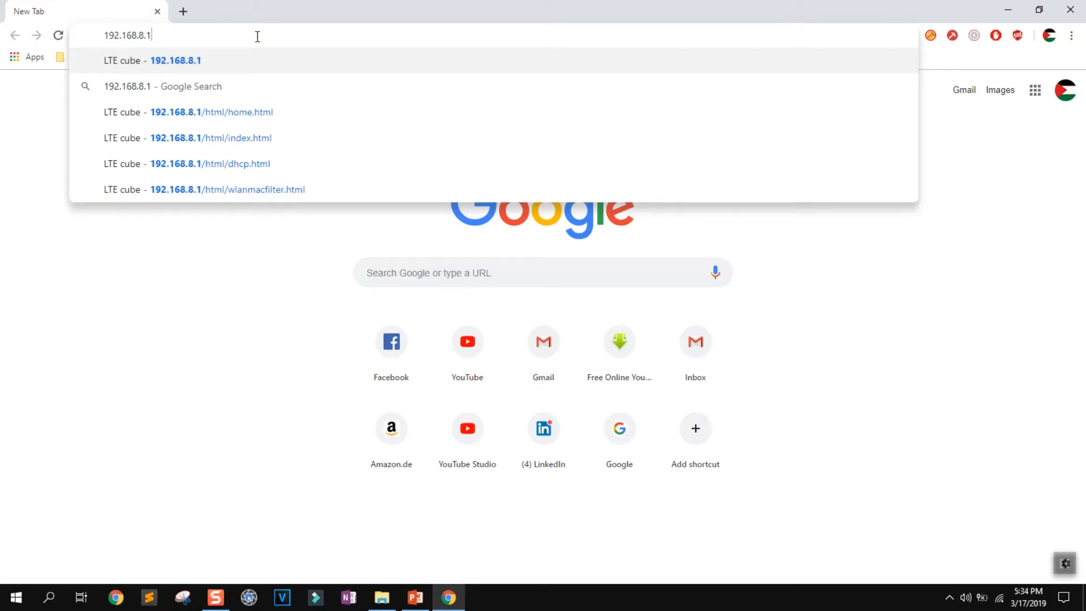
{"action": "key", "text": "Return"}
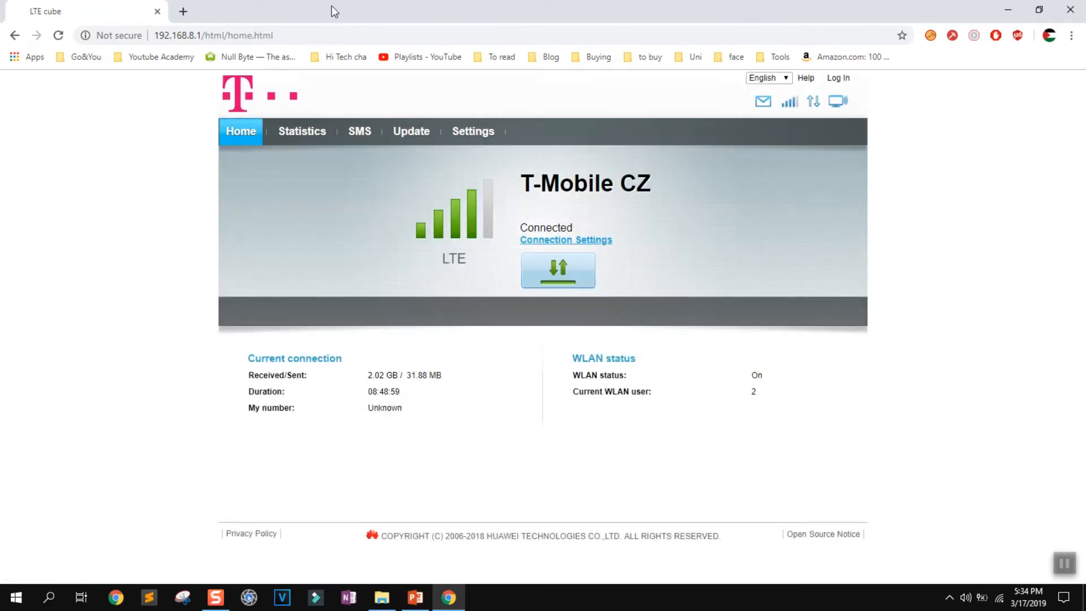
Log in to the router's administration page by entering the account password.
{"action": "left_click", "coordinate": [843, 78]}
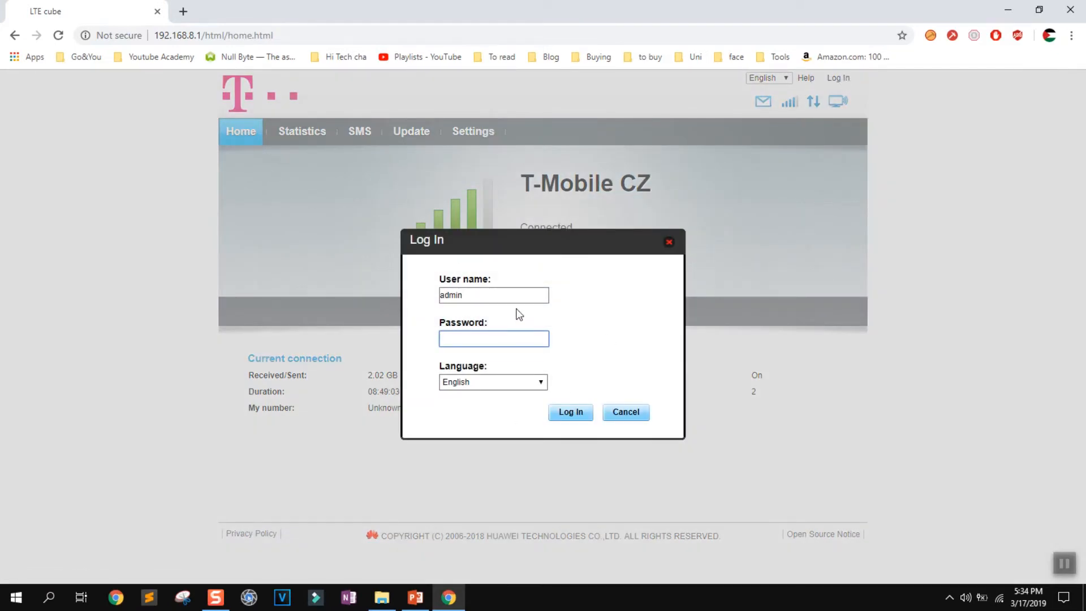
{"action": "type", "text": "adm"}
{"action": "key", "text": "Return"}
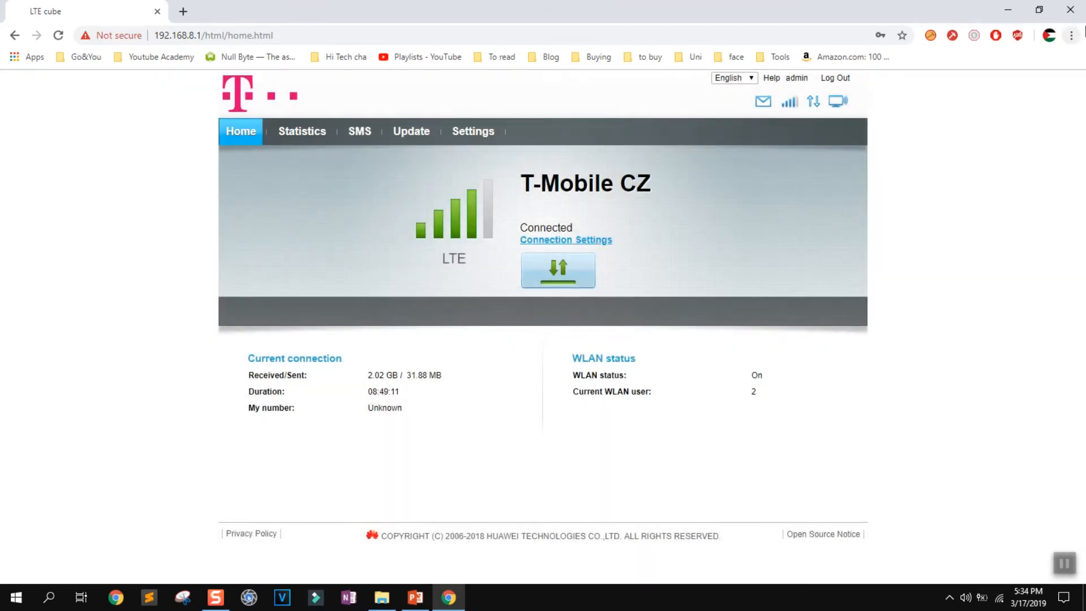
Set the wireless channel to Auto in the router's WLAN Advanced Settings.
{"action": "left_click", "coordinate": [478, 137]}
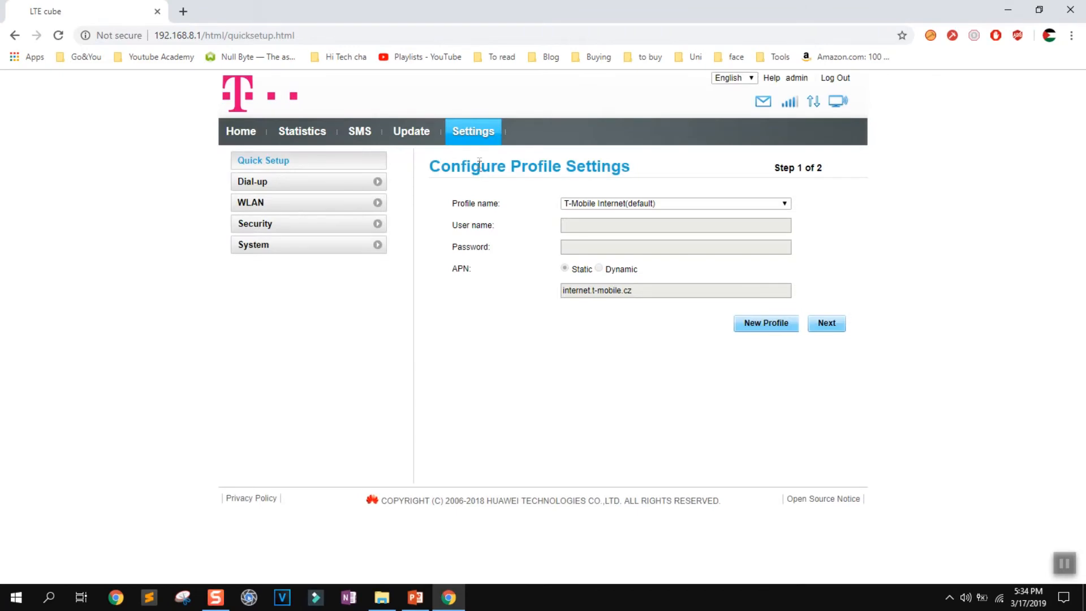
{"action": "left_click", "coordinate": [259, 205]}
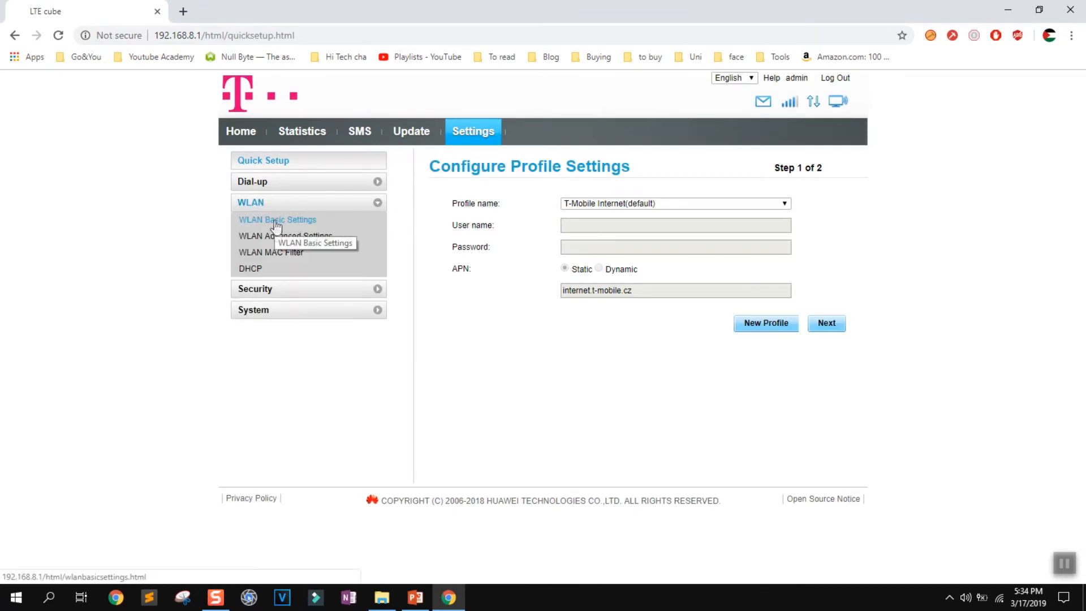
{"action": "left_click", "coordinate": [262, 240]}
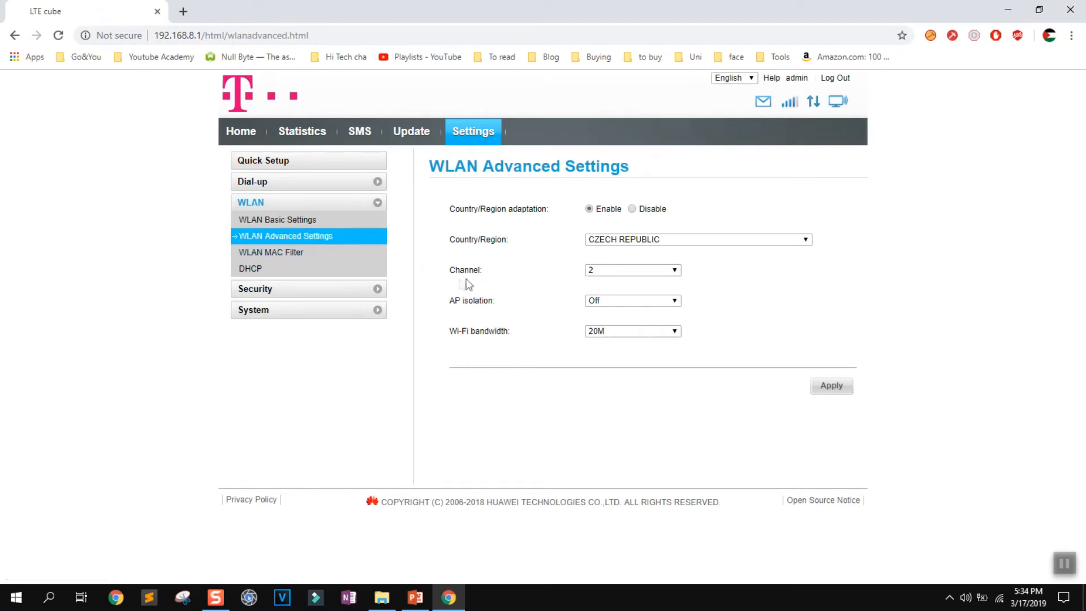
{"action": "left_click_drag", "start_coordinate": [450, 270], "coordinate": [496, 268]}
{"action": "left_click", "coordinate": [674, 270]}
{"action": "left_click", "coordinate": [628, 293]}
{"action": "left_click", "coordinate": [546, 286]}
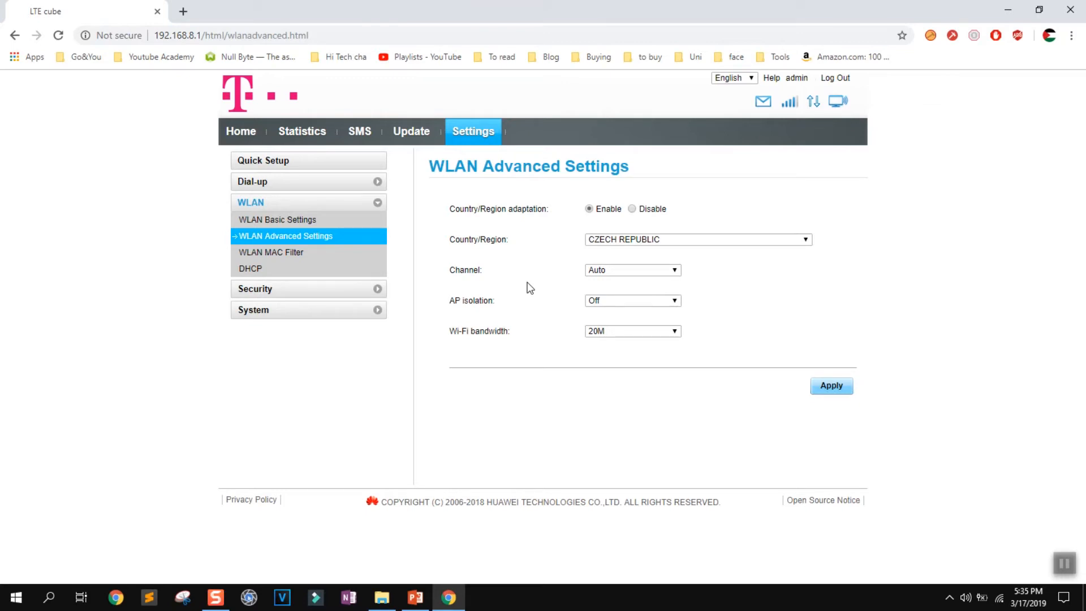
Set the Wi-Fi bandwidth to Auto, apply the WLAN advanced settings and dismiss the note.
{"action": "left_click", "coordinate": [613, 335]}
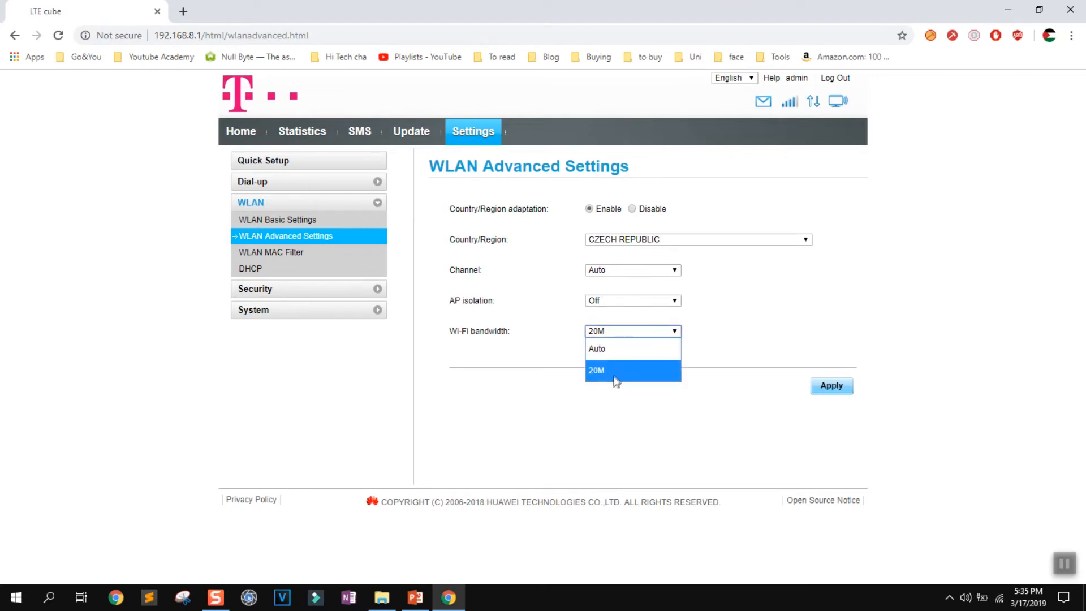
{"action": "left_click", "coordinate": [612, 349]}
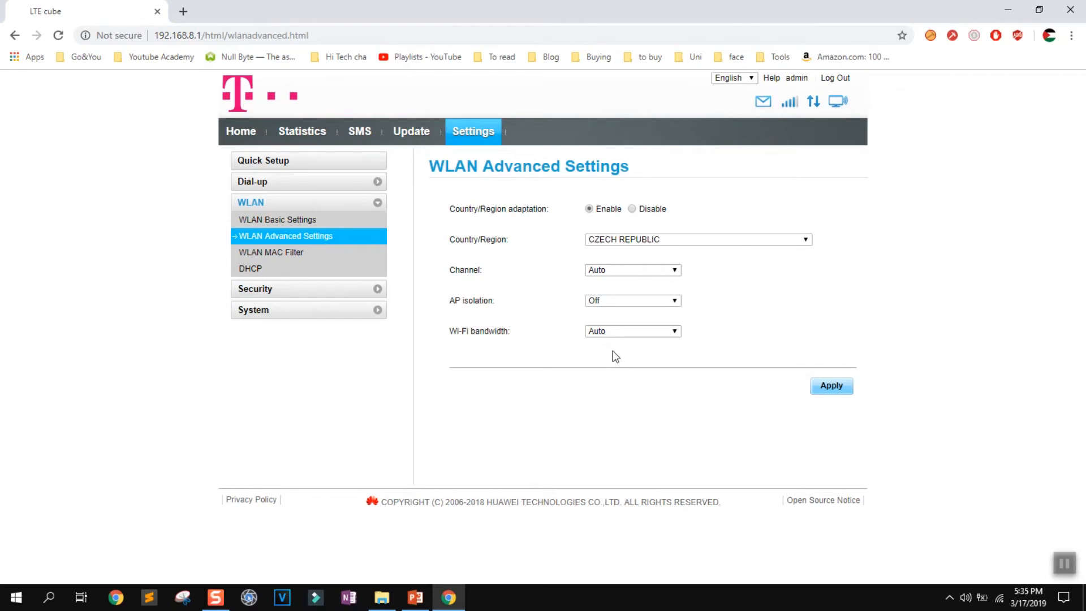
{"action": "left_click", "coordinate": [828, 388]}
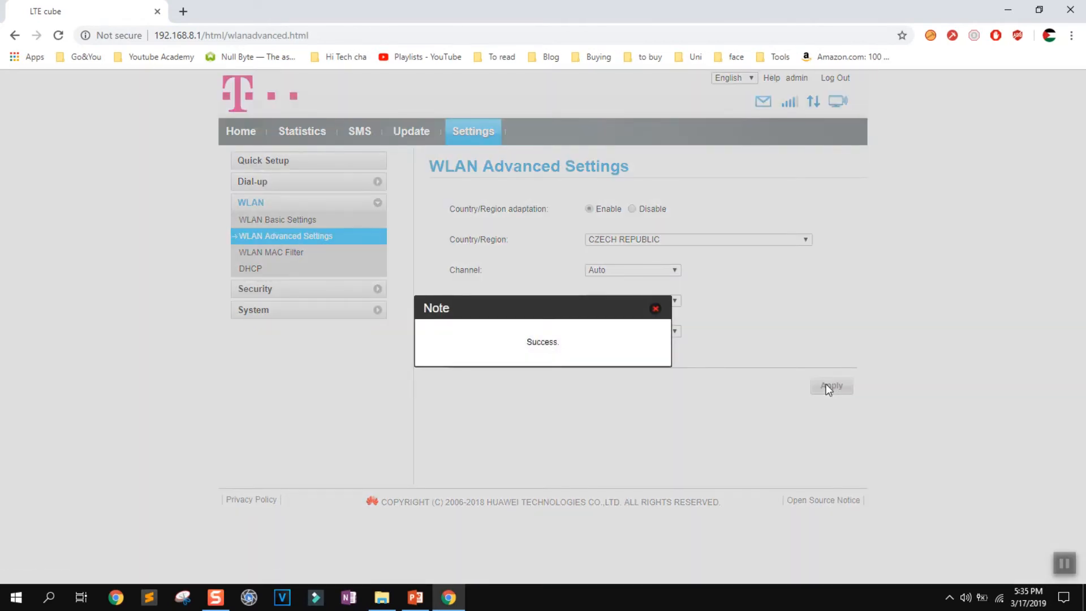
{"action": "left_click", "coordinate": [655, 309]}
Enable the DHCP server in the router's WLAN DHCP settings and apply the change.
{"action": "left_click", "coordinate": [256, 272]}
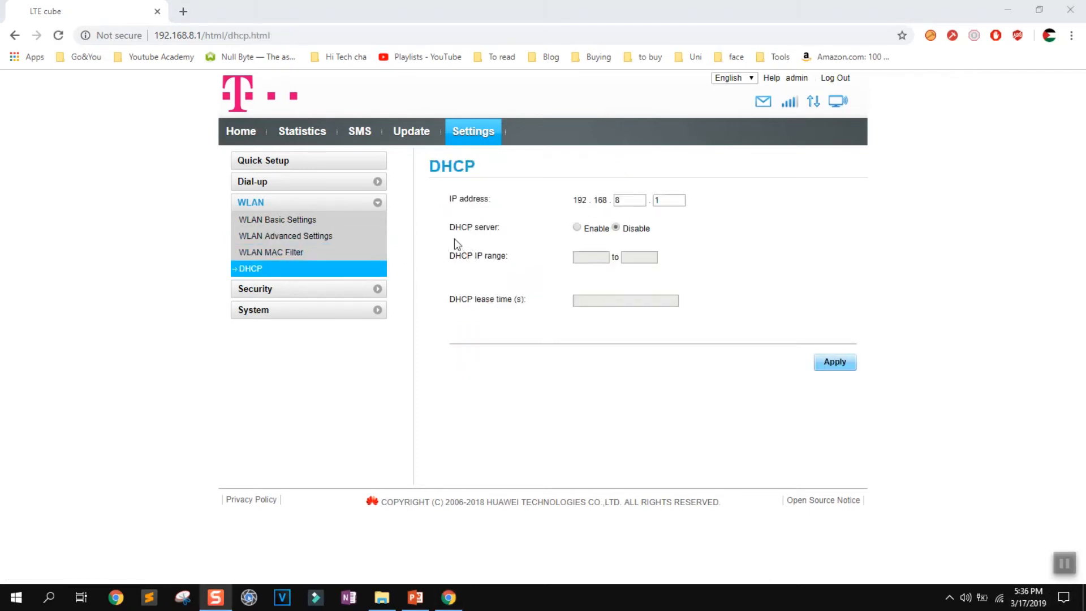
{"action": "left_click_drag", "start_coordinate": [450, 227], "coordinate": [512, 234]}
{"action": "left_click", "coordinate": [512, 234]}
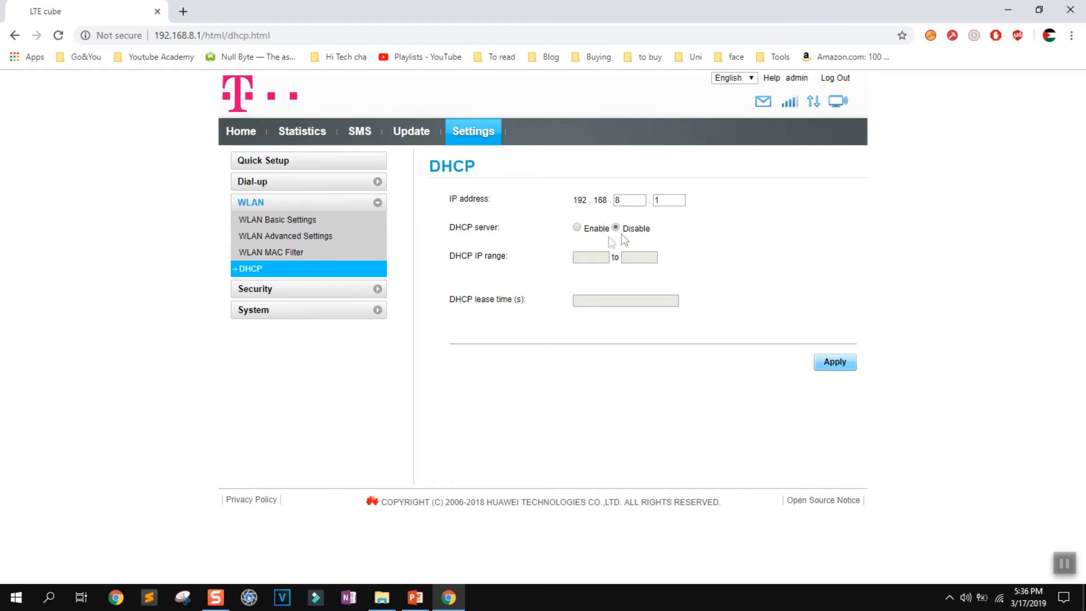
{"action": "left_click", "coordinate": [577, 228]}
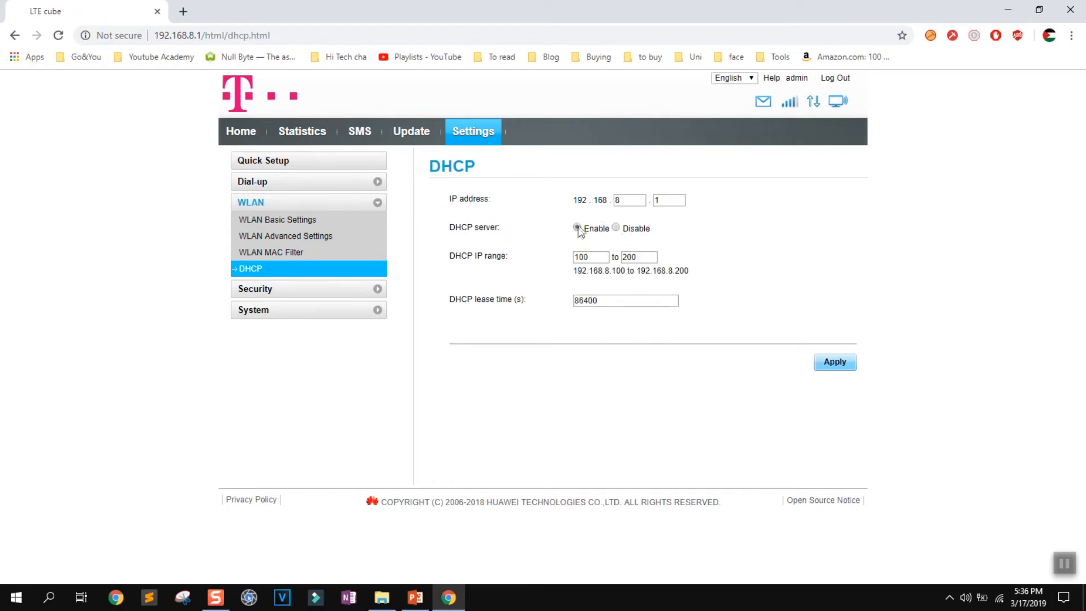
{"action": "left_click", "coordinate": [834, 360]}
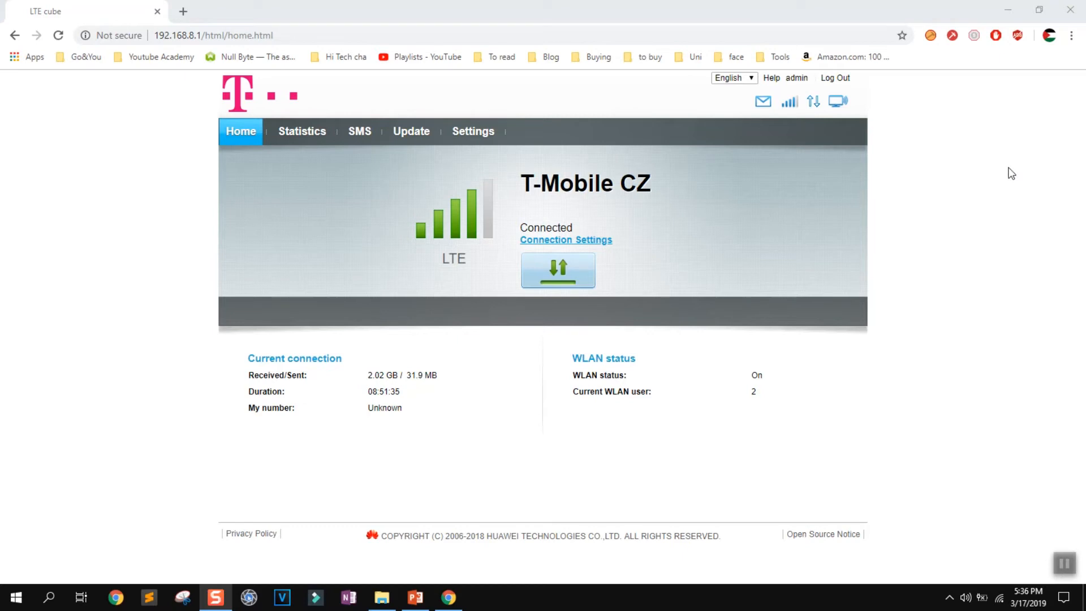
Log out of the router's administration page, confirm the logout and close the browser.
{"action": "left_click", "coordinate": [833, 80]}
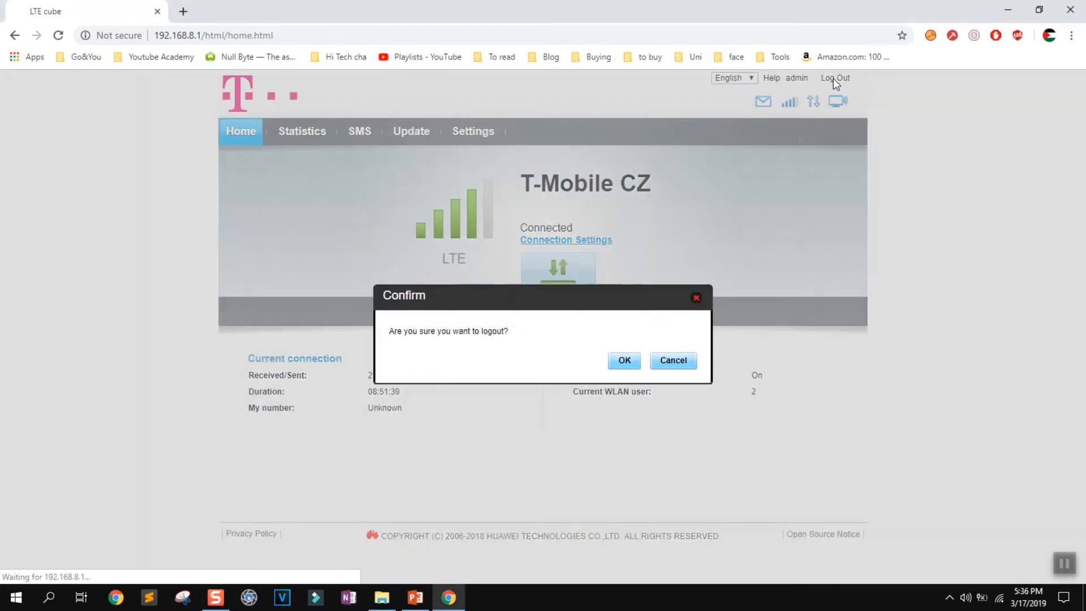
{"action": "left_click", "coordinate": [624, 361]}
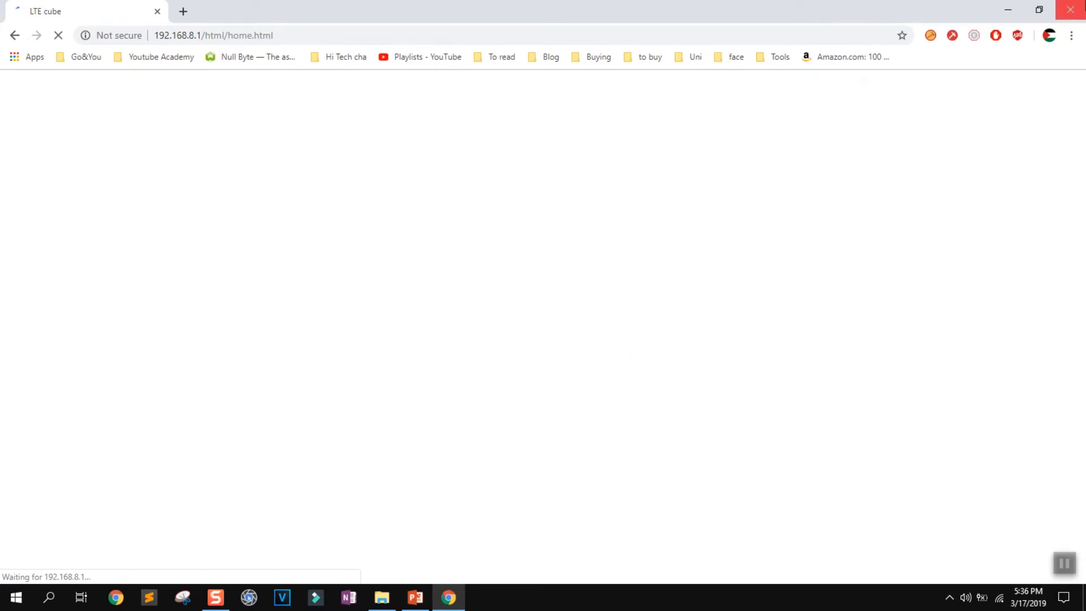
{"action": "left_click", "coordinate": [1070, 10]}
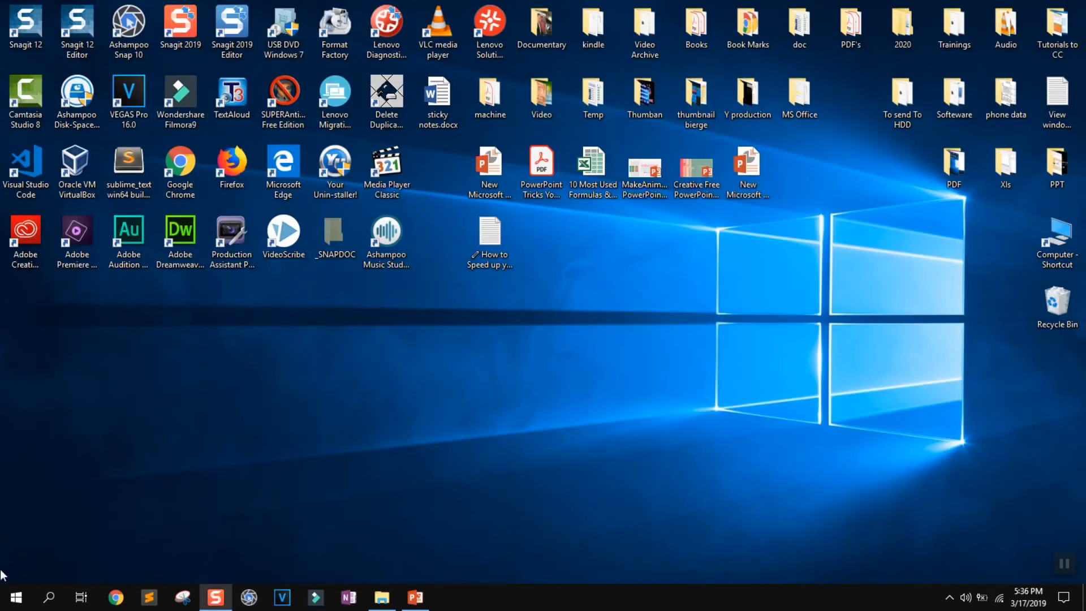
Open Control Panel and bring up the active Wi-Fi connection's status from the Network and Sharing Center.
{"action": "left_click", "coordinate": [49, 597]}
{"action": "type", "text": "control"}
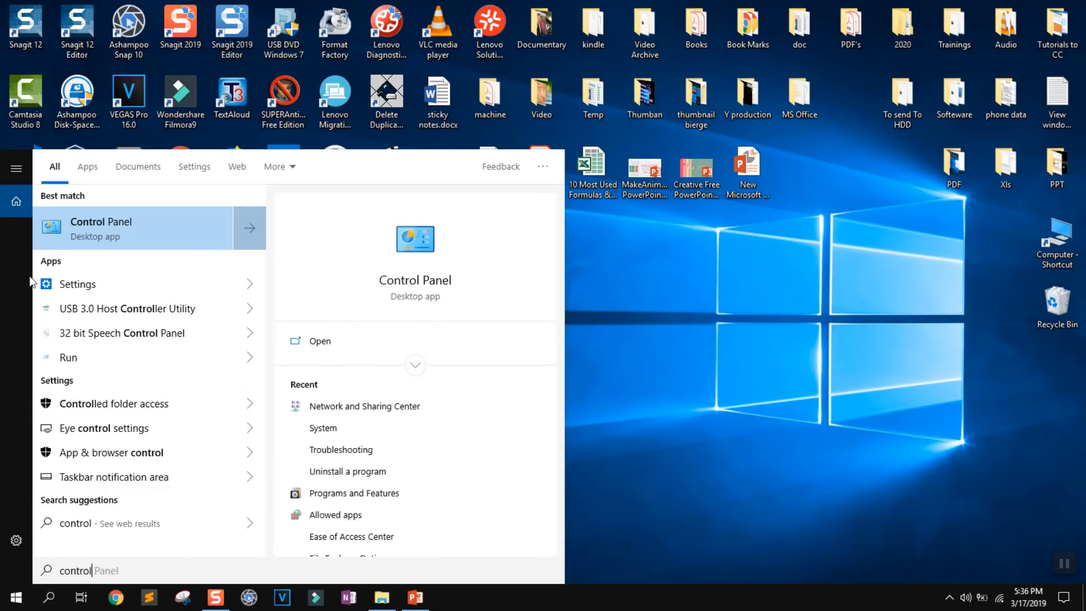
{"action": "left_click", "coordinate": [75, 231]}
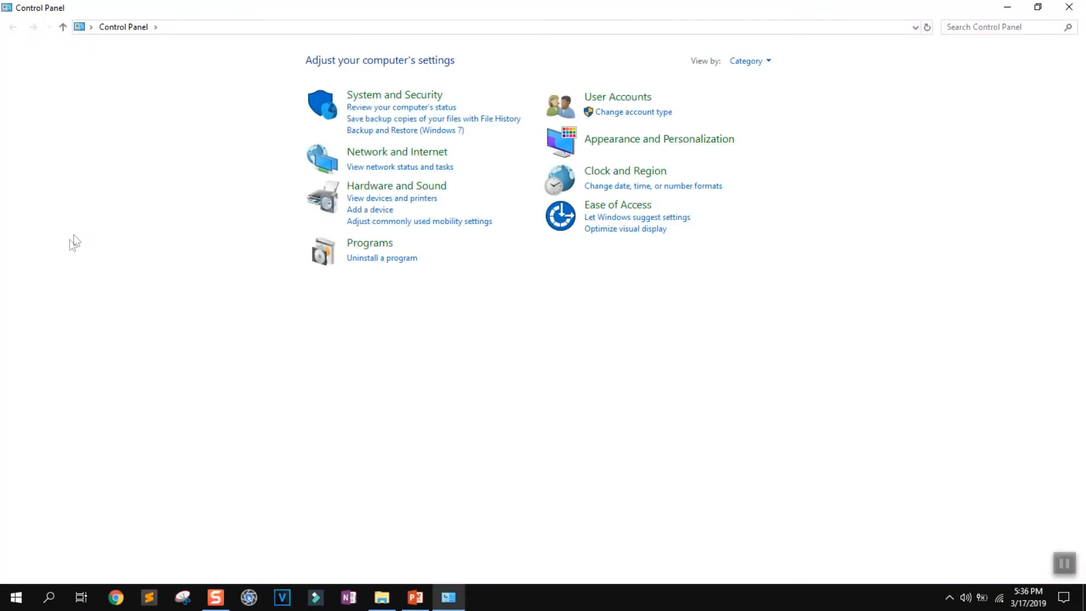
{"action": "left_click", "coordinate": [368, 151]}
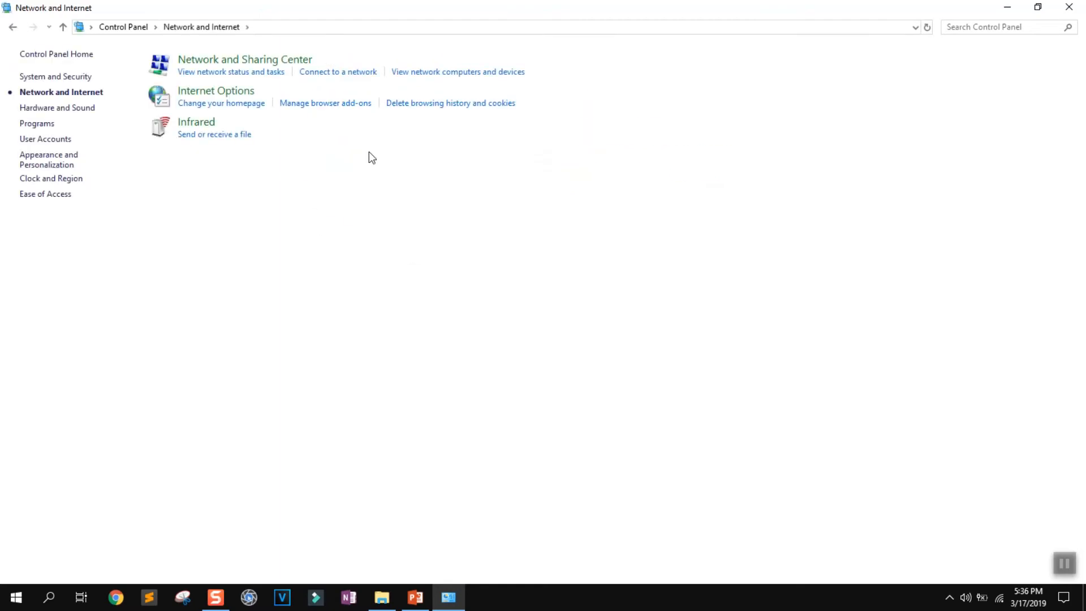
{"action": "left_click", "coordinate": [235, 60]}
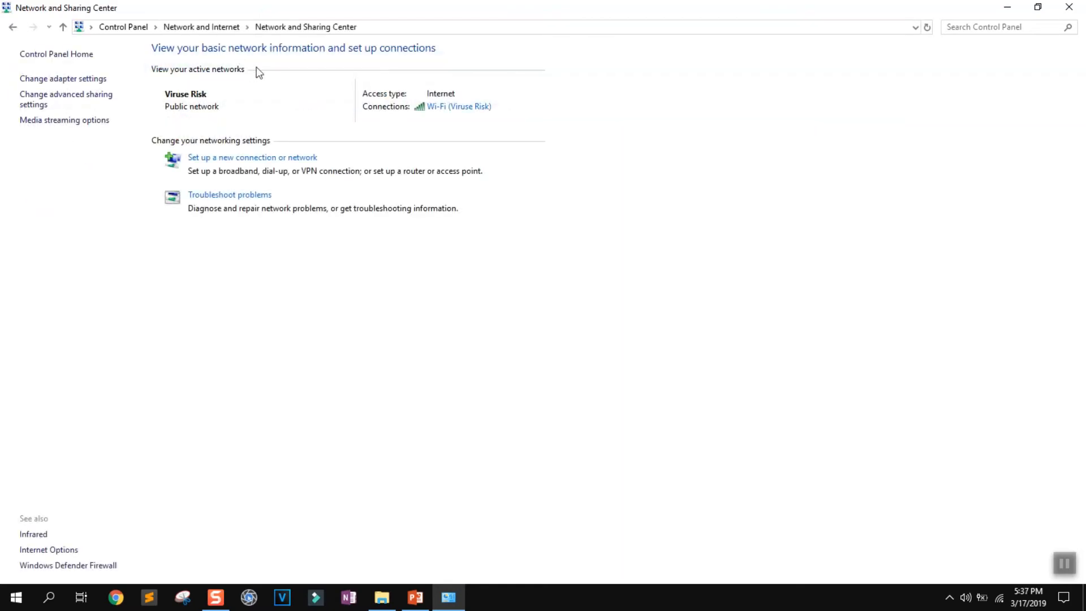
{"action": "left_click", "coordinate": [453, 109]}
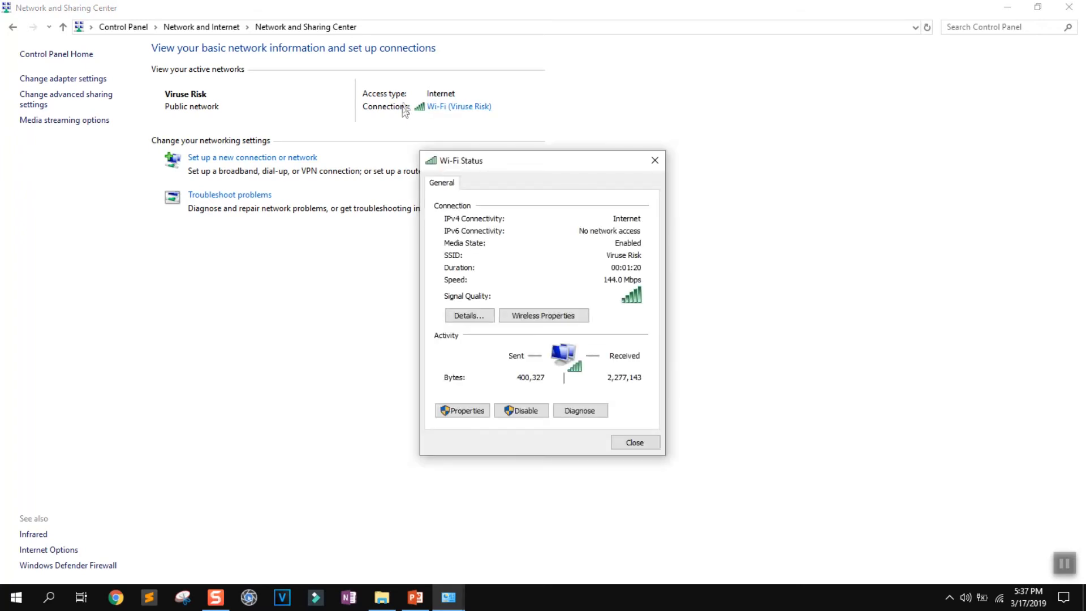
Enable Internet Protocol Version 6 (TCP/IPv6) in the Wi-Fi connection's properties and save the change.
{"action": "left_click_drag", "start_coordinate": [529, 161], "coordinate": [654, 62]}
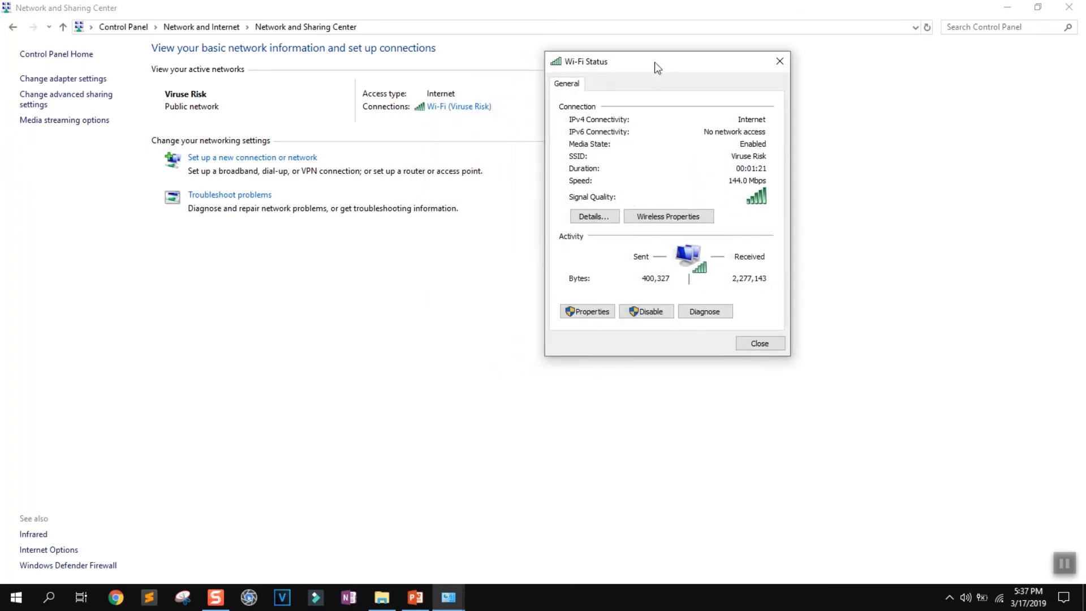
{"action": "left_click", "coordinate": [593, 314]}
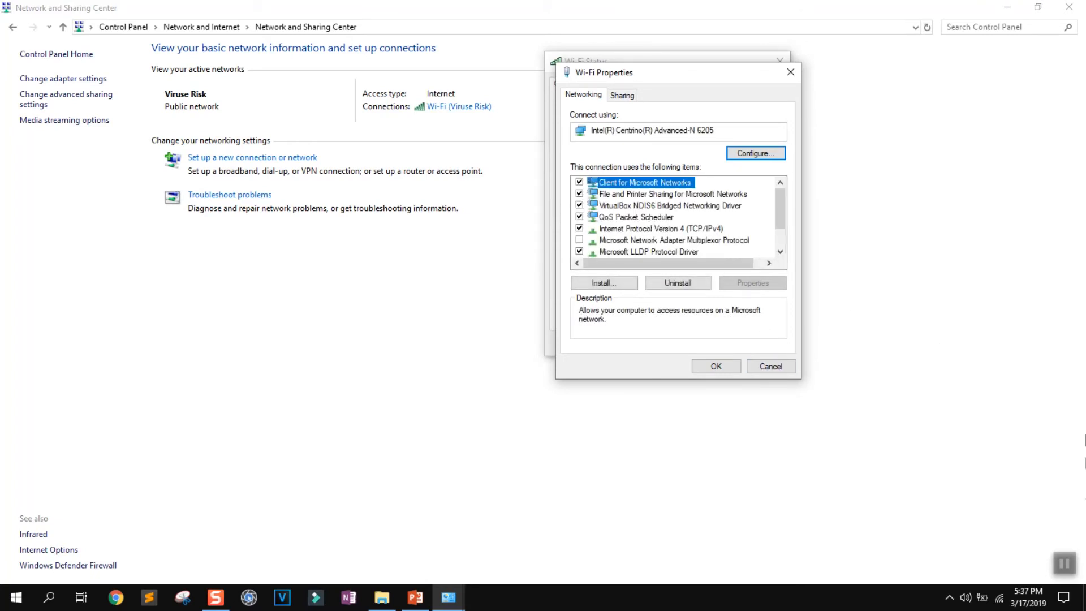
{"action": "left_click", "coordinate": [650, 227]}
{"action": "scroll", "coordinate": [651, 228], "scroll_direction": "down", "scroll_amount": 1}
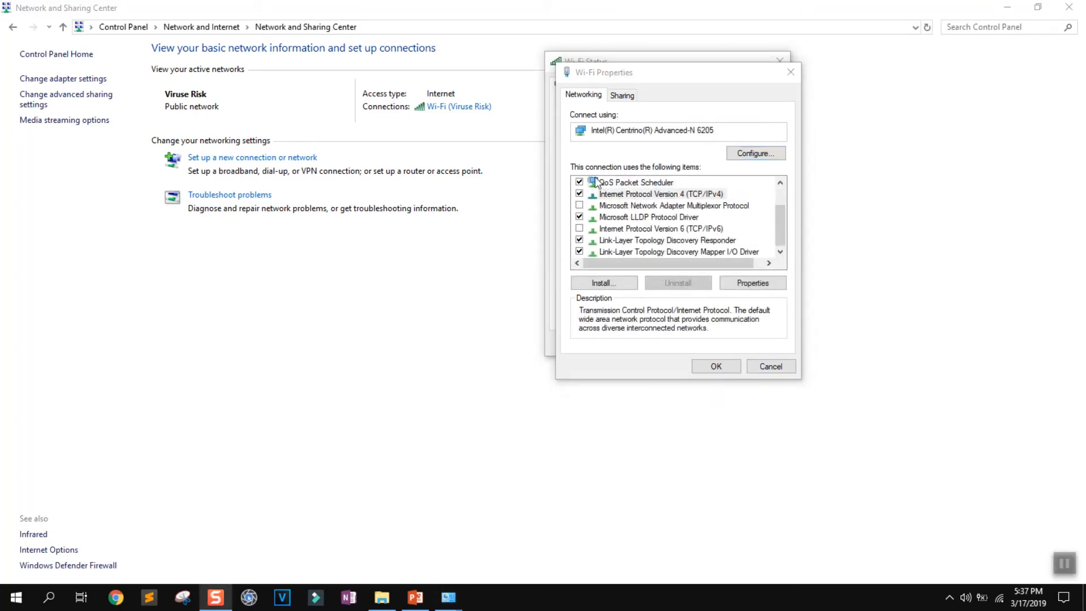
{"action": "left_click", "coordinate": [617, 195]}
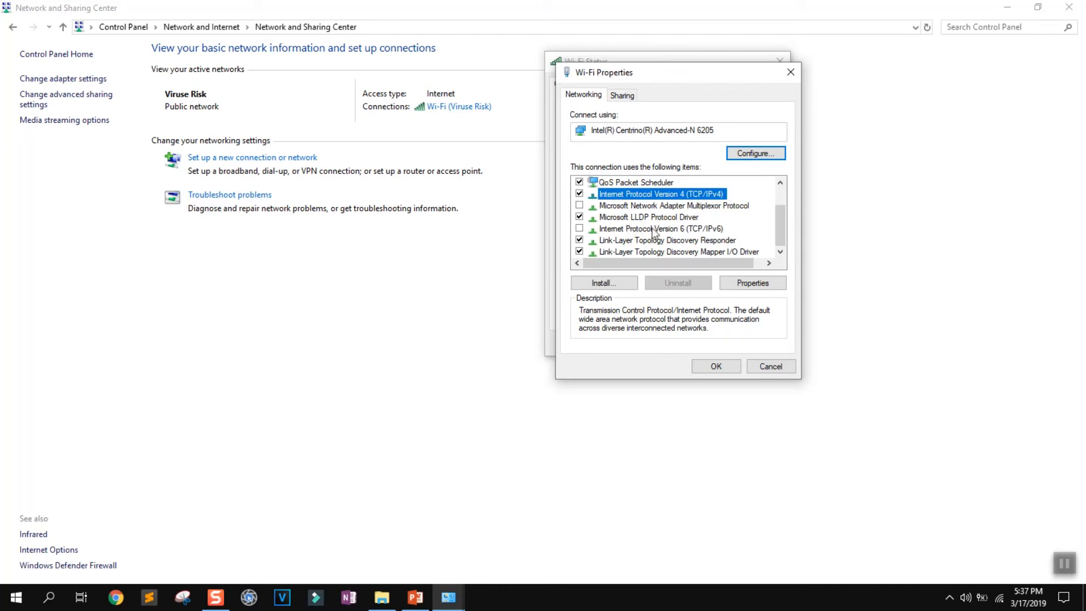
{"action": "left_click", "coordinate": [579, 229]}
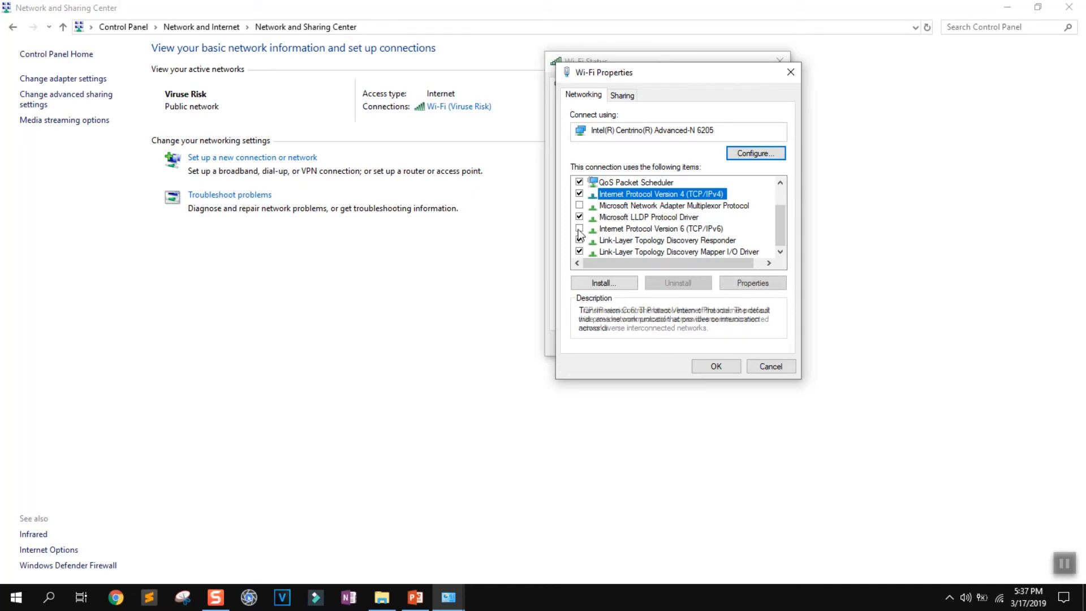
{"action": "left_click", "coordinate": [715, 366]}
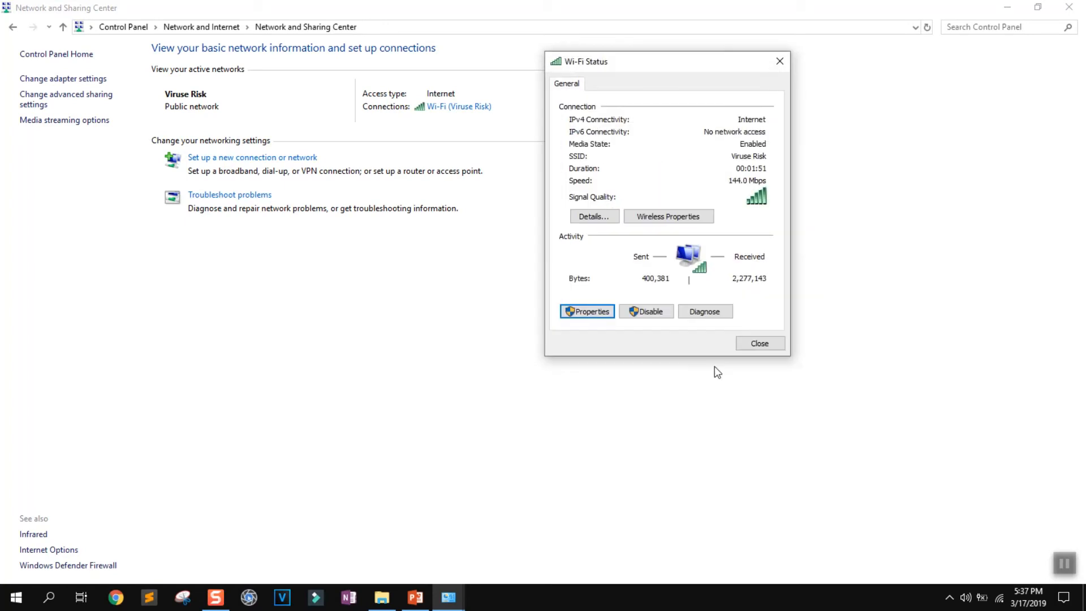
Open the Wi-Fi connection's properties and check the network protocols available to install without adding any.
{"action": "left_click", "coordinate": [590, 311]}
{"action": "left_click", "coordinate": [623, 283]}
{"action": "left_click", "coordinate": [597, 163]}
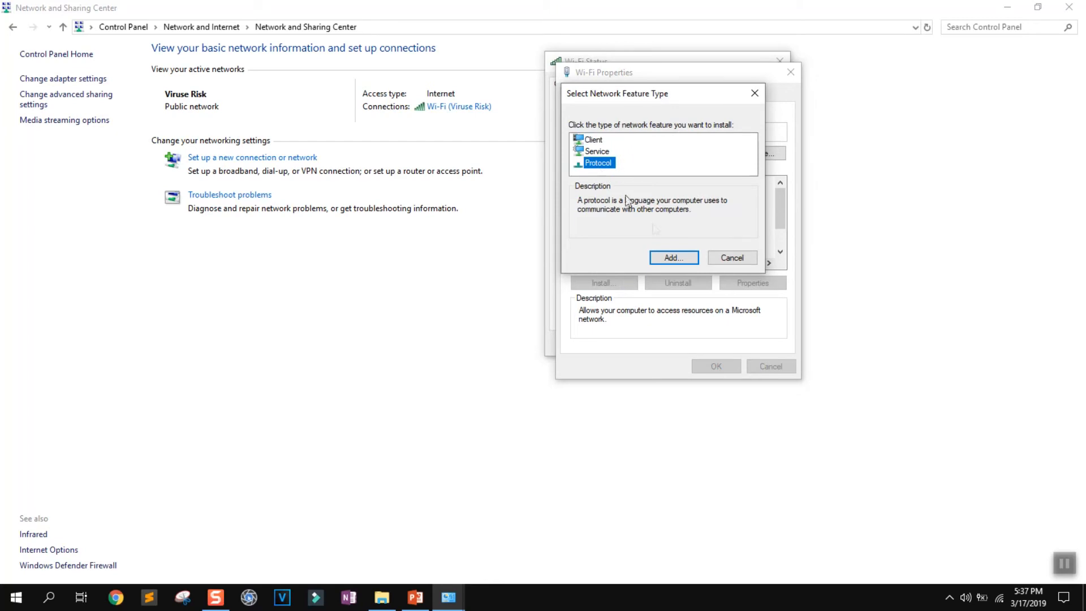
{"action": "left_click", "coordinate": [672, 257]}
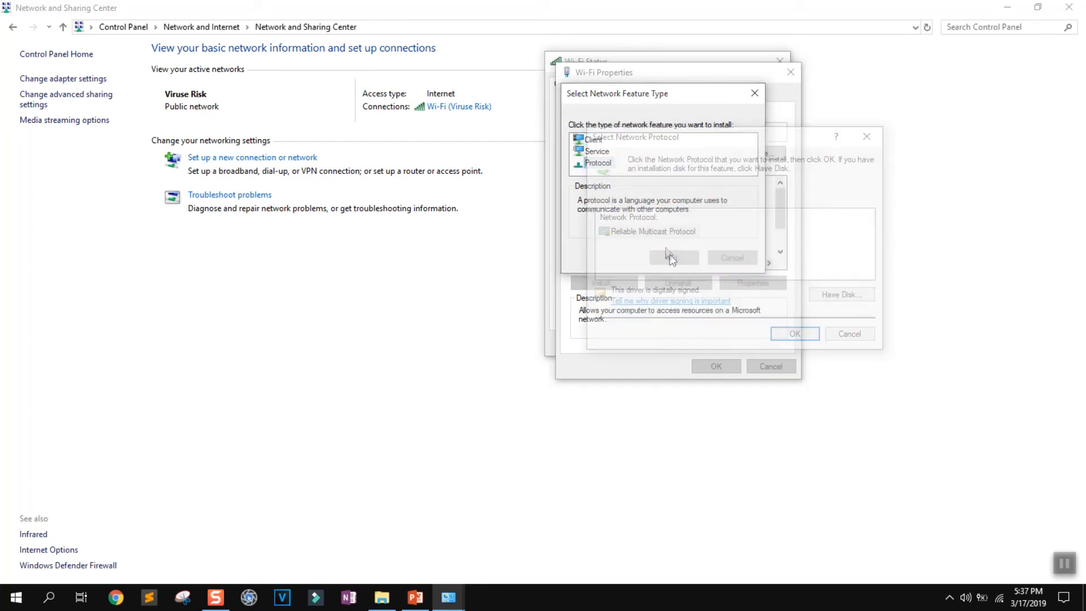
{"action": "left_click", "coordinate": [849, 333]}
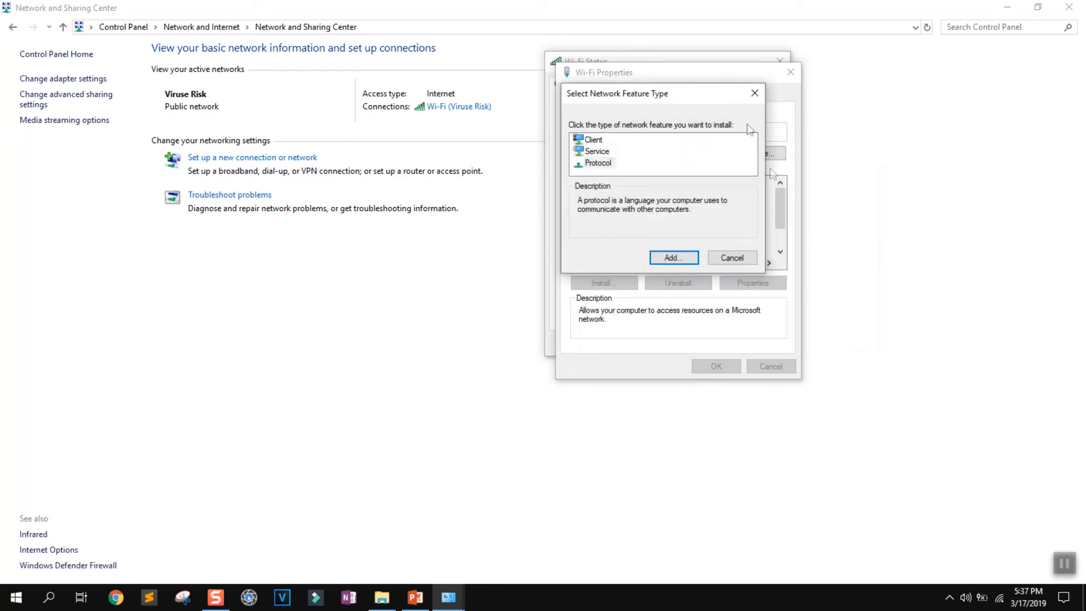
{"action": "left_click", "coordinate": [754, 92]}
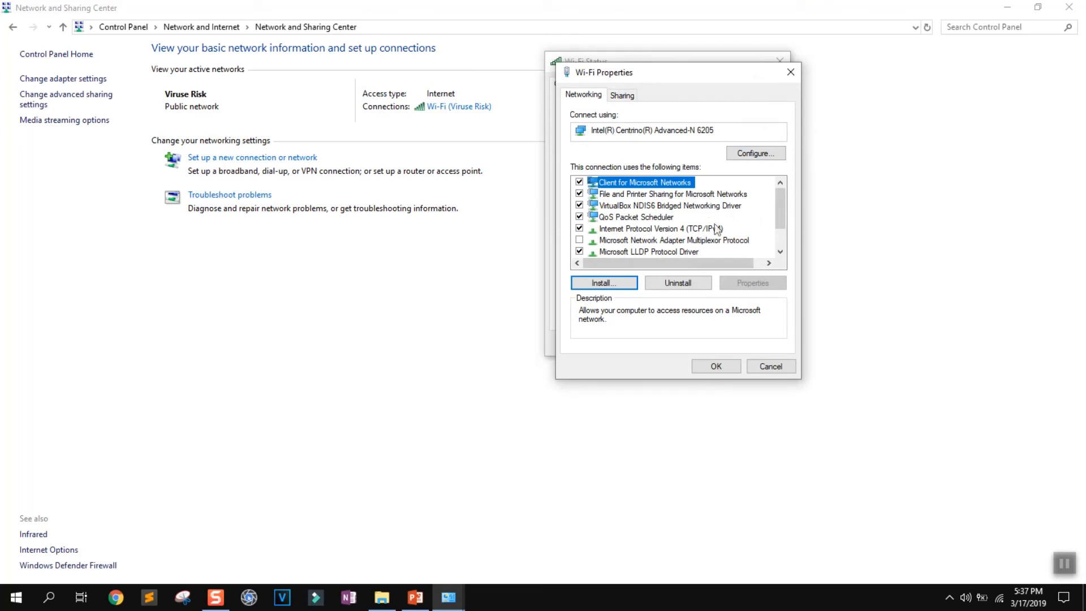
Fill in static IPv4 settings: IP 192.168.8.1, subnet mask 255.255.255.0, gateway 192.168.1.1, DNS servers 8.8.8.8 and 8.8.4.4.
{"action": "left_click", "coordinate": [686, 230]}
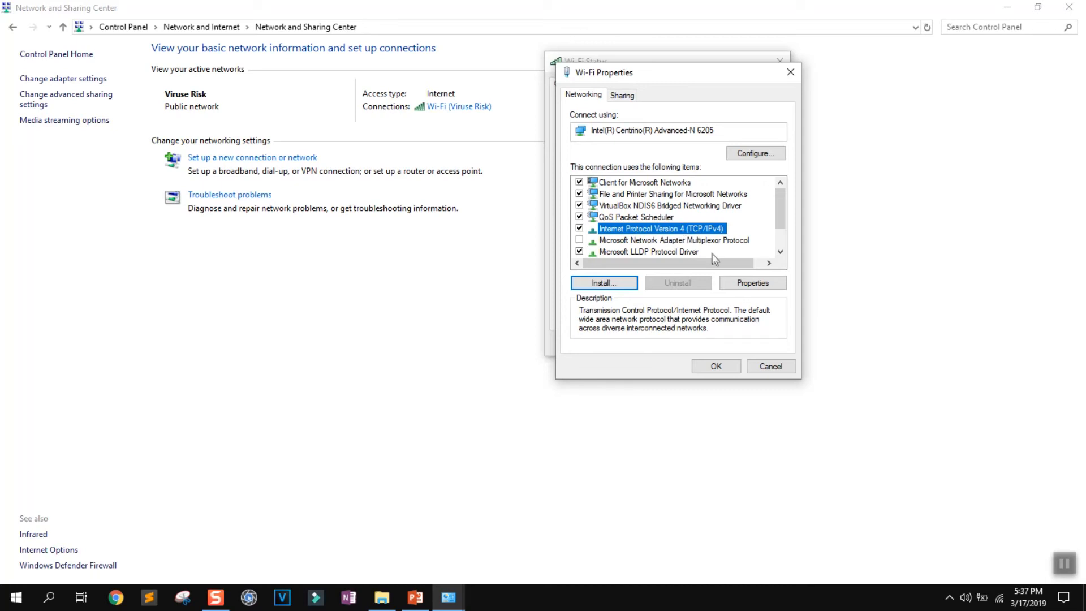
{"action": "left_click", "coordinate": [753, 283]}
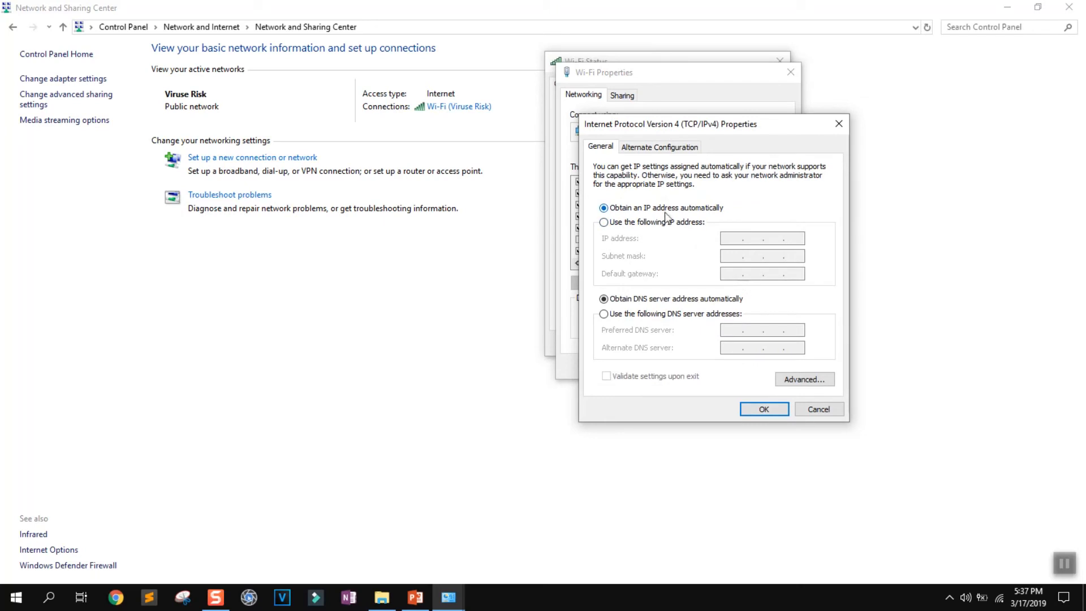
{"action": "left_click", "coordinate": [640, 222]}
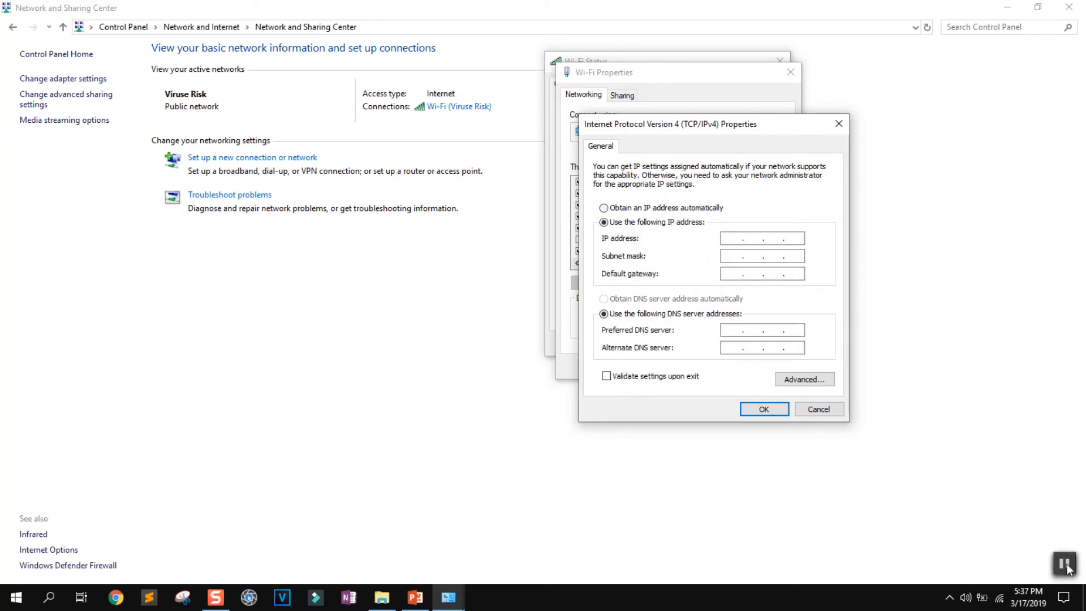
{"action": "left_click", "coordinate": [1067, 567]}
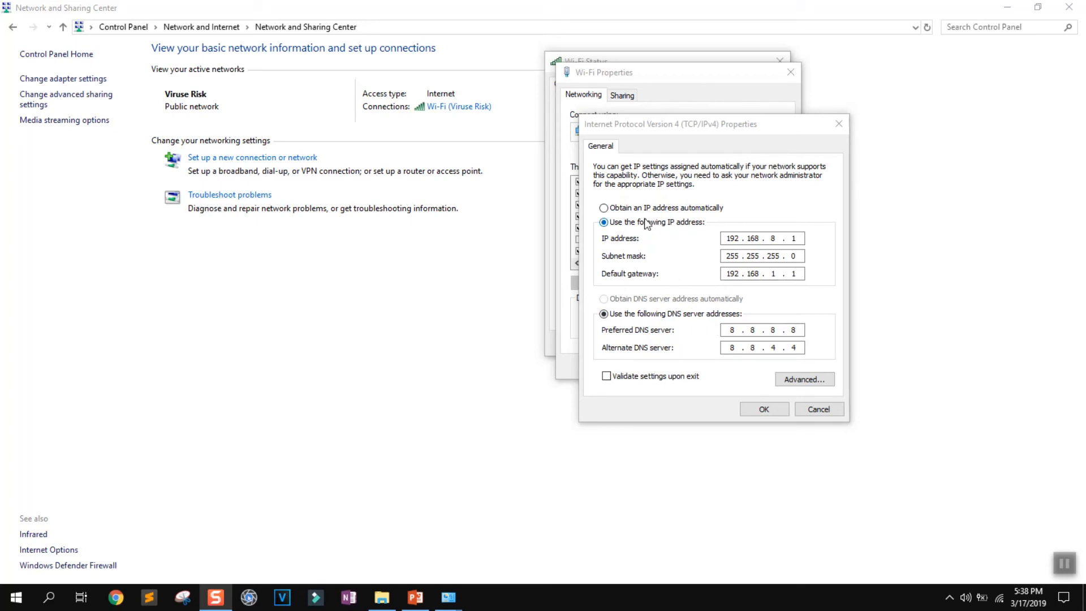
Set IPv4 to obtain the IP and DNS server addresses automatically, save, and close the Wi-Fi dialogs and Network and Sharing Center.
{"action": "left_click", "coordinate": [615, 208]}
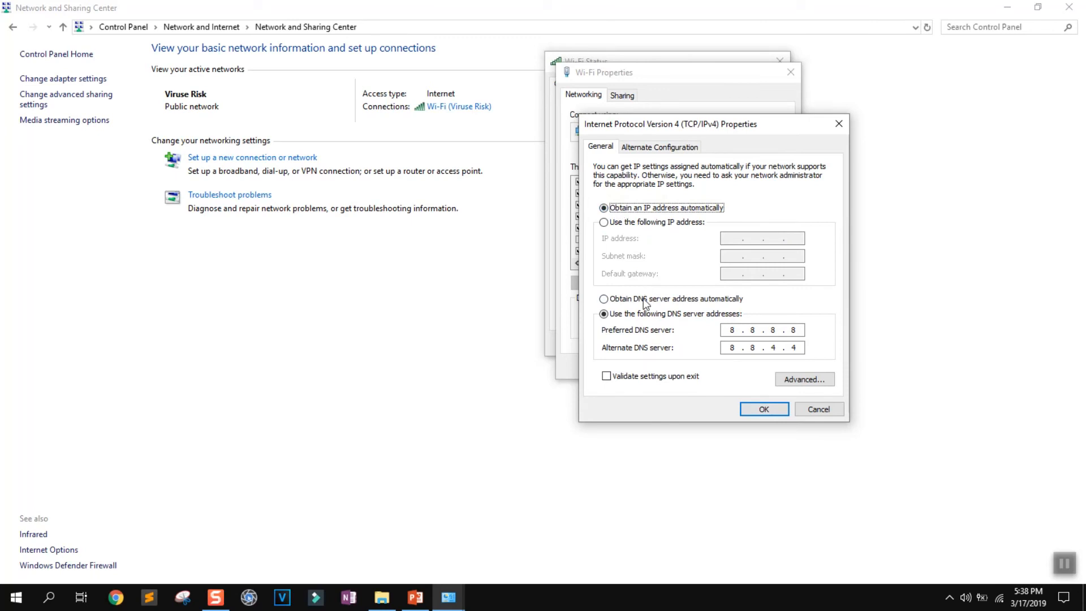
{"action": "left_click", "coordinate": [644, 302]}
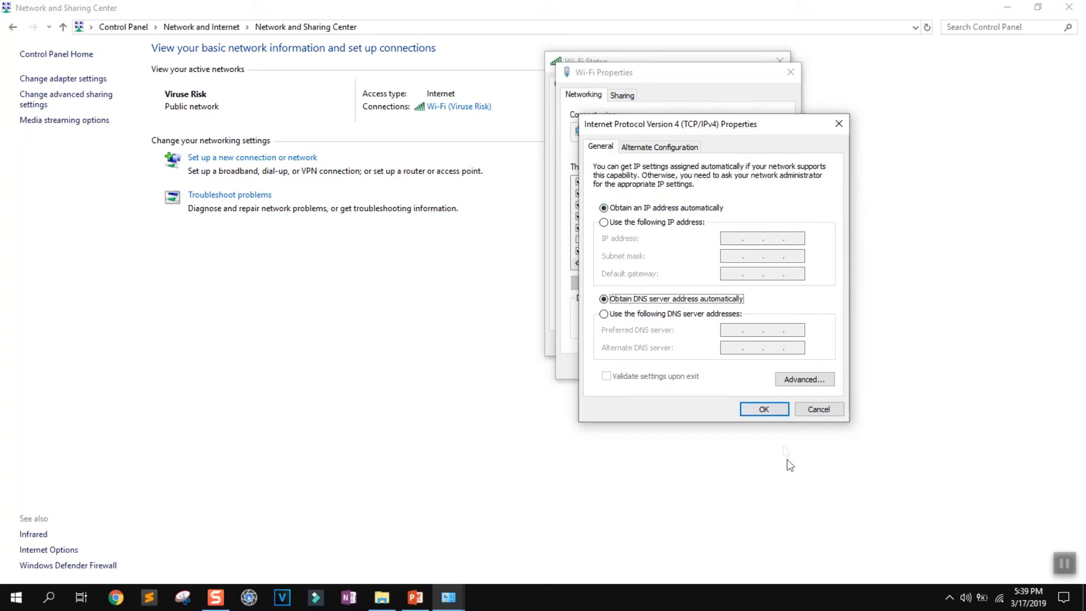
{"action": "left_click", "coordinate": [764, 411]}
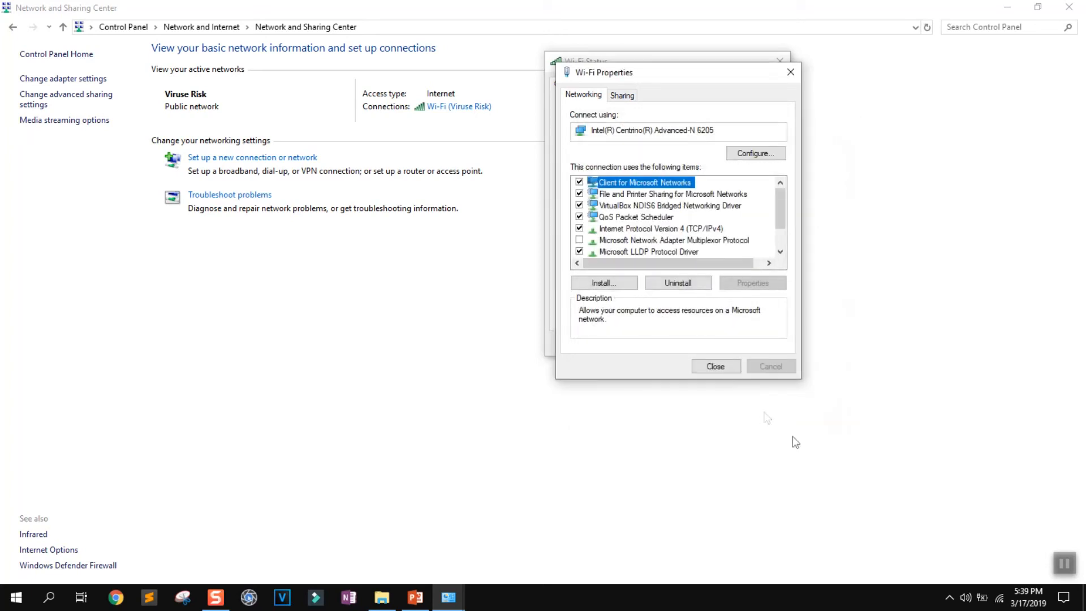
{"action": "left_click", "coordinate": [715, 366]}
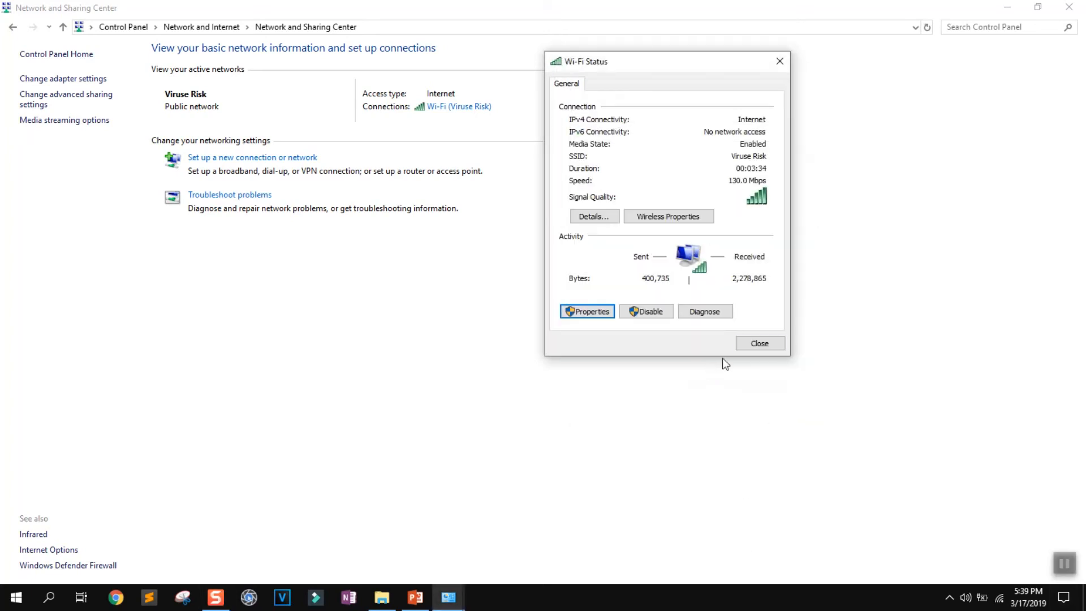
{"action": "left_click", "coordinate": [758, 341]}
{"action": "left_click", "coordinate": [1068, 6]}
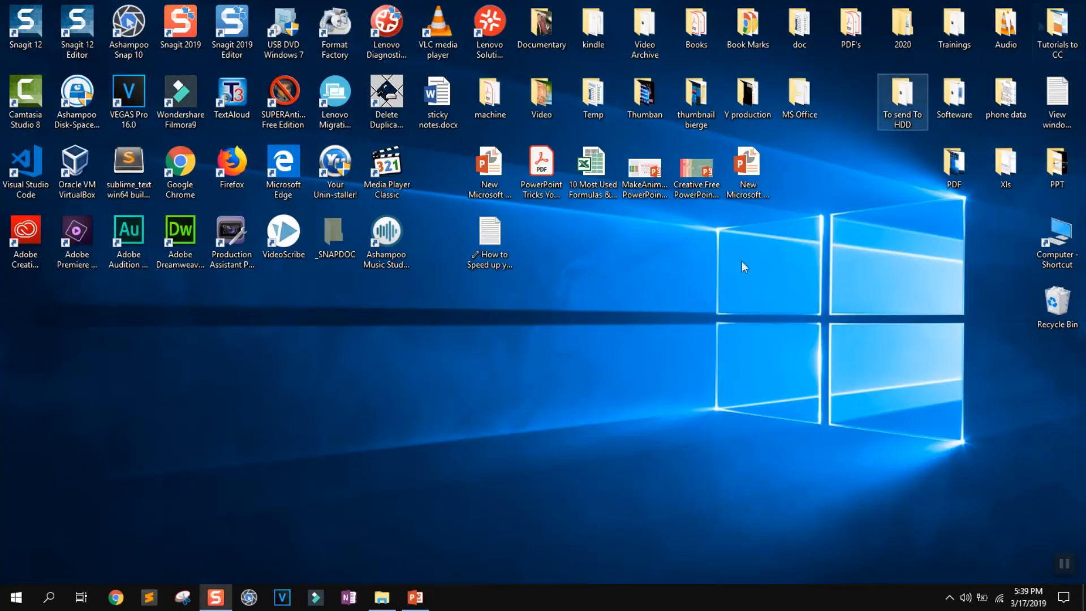
Switch to Google Chrome, search for "internet speed test" and open the Speedtest by Ookla site.
{"action": "double_click", "coordinate": [182, 166]}
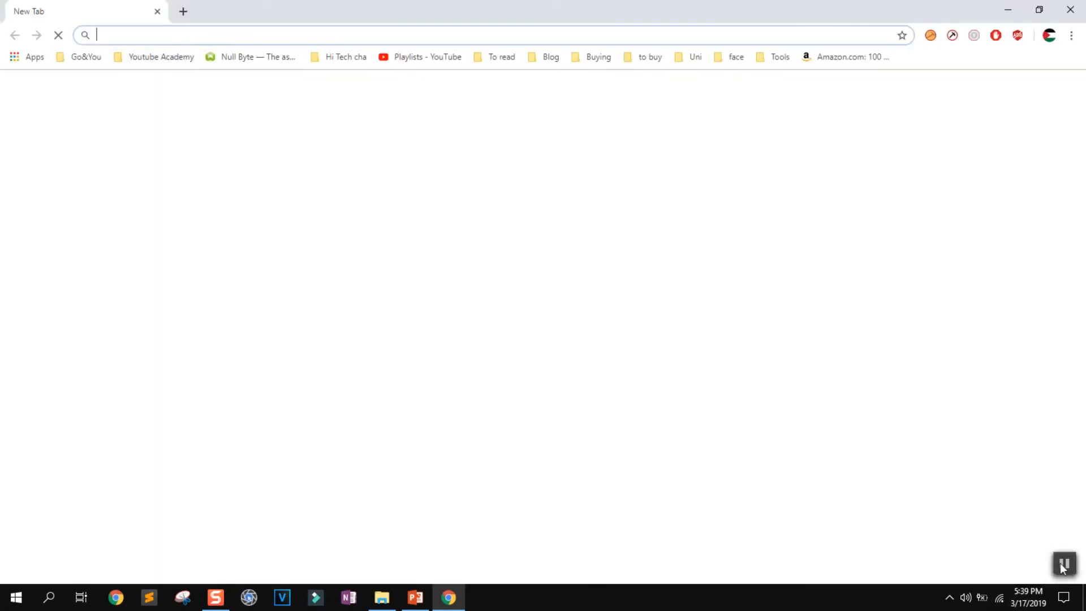
{"action": "left_click", "coordinate": [1063, 565]}
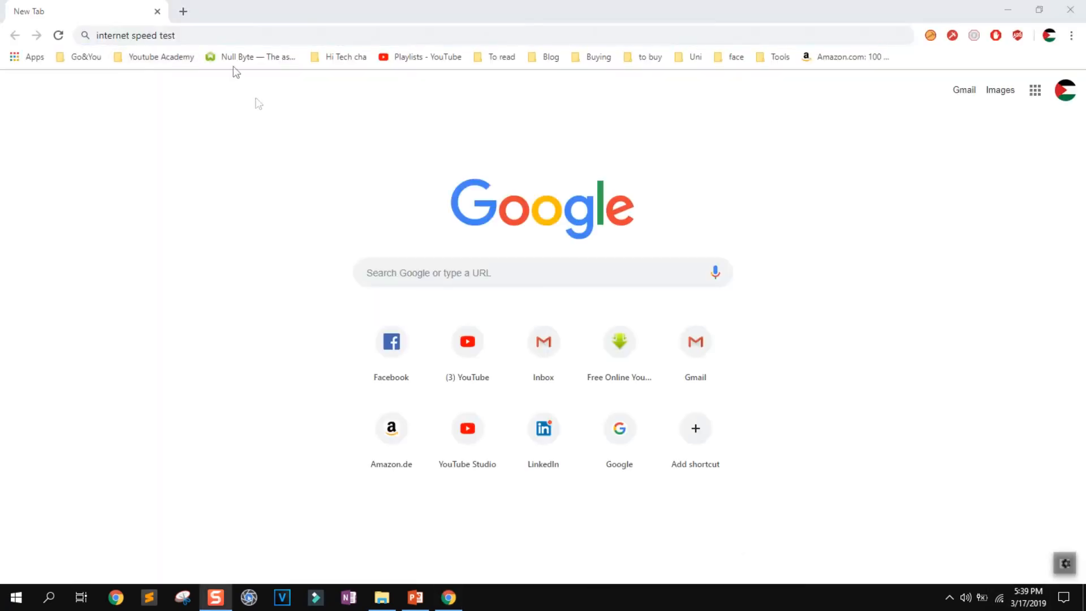
{"action": "left_click", "coordinate": [215, 33]}
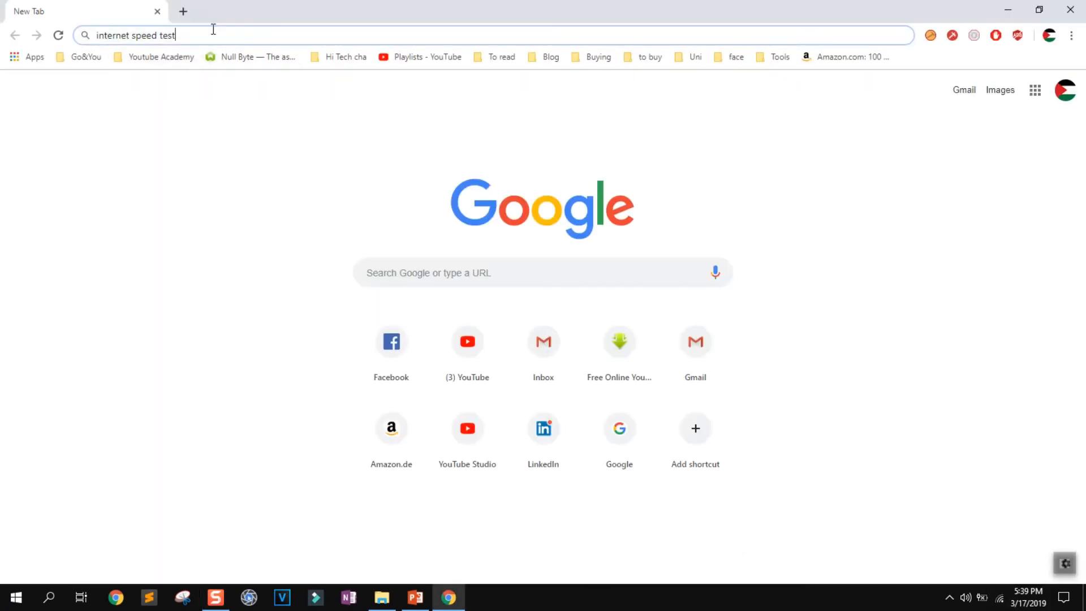
{"action": "key", "text": "Return"}
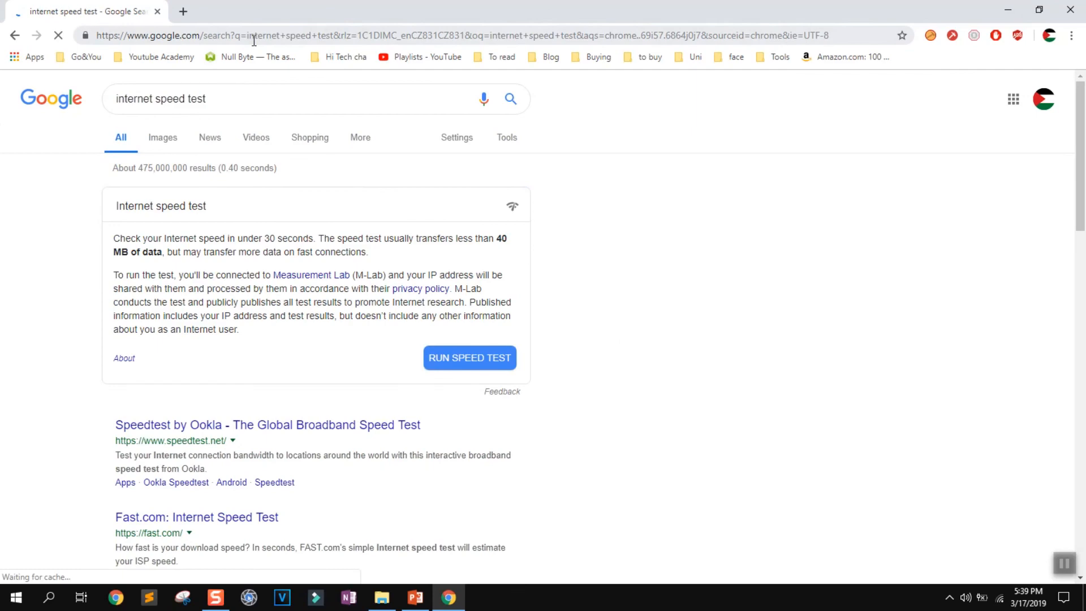
{"action": "scroll", "coordinate": [242, 93], "scroll_direction": "down", "scroll_amount": 2}
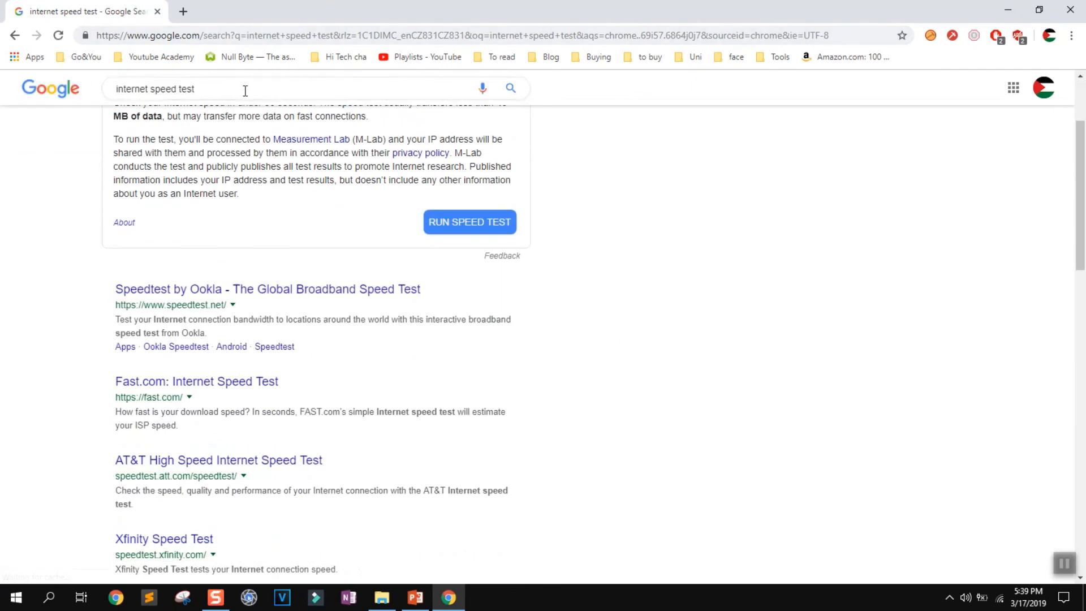
{"action": "left_click", "coordinate": [171, 294]}
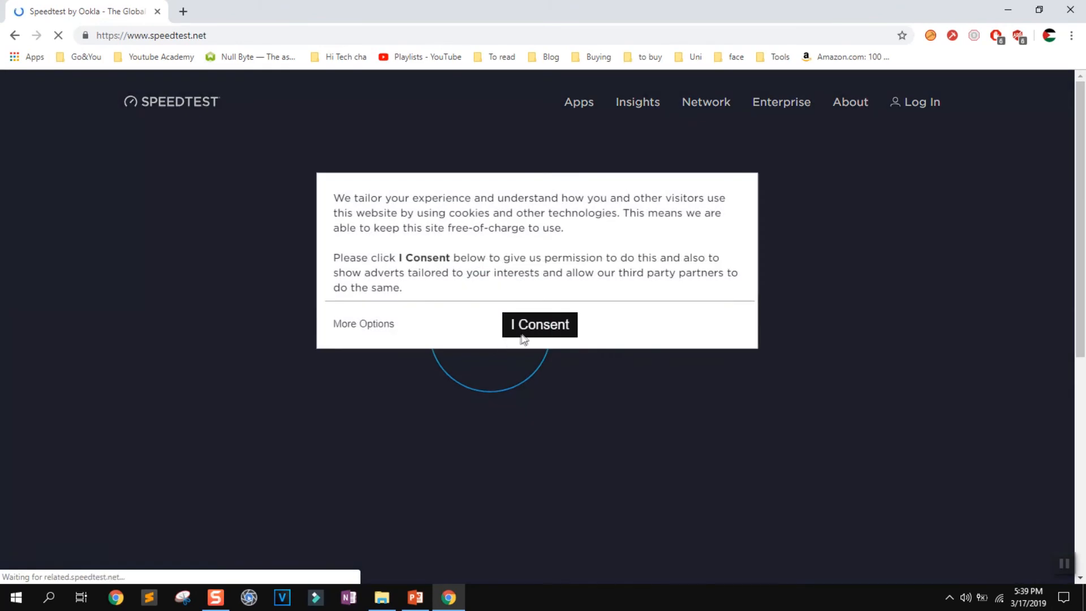
Consent to the Speedtest site's cookies and dismiss its data collection notice.
{"action": "left_click", "coordinate": [528, 331]}
{"action": "scroll", "coordinate": [501, 351], "scroll_direction": "down", "scroll_amount": 2}
{"action": "scroll", "coordinate": [739, 249], "scroll_direction": "up", "scroll_amount": 2}
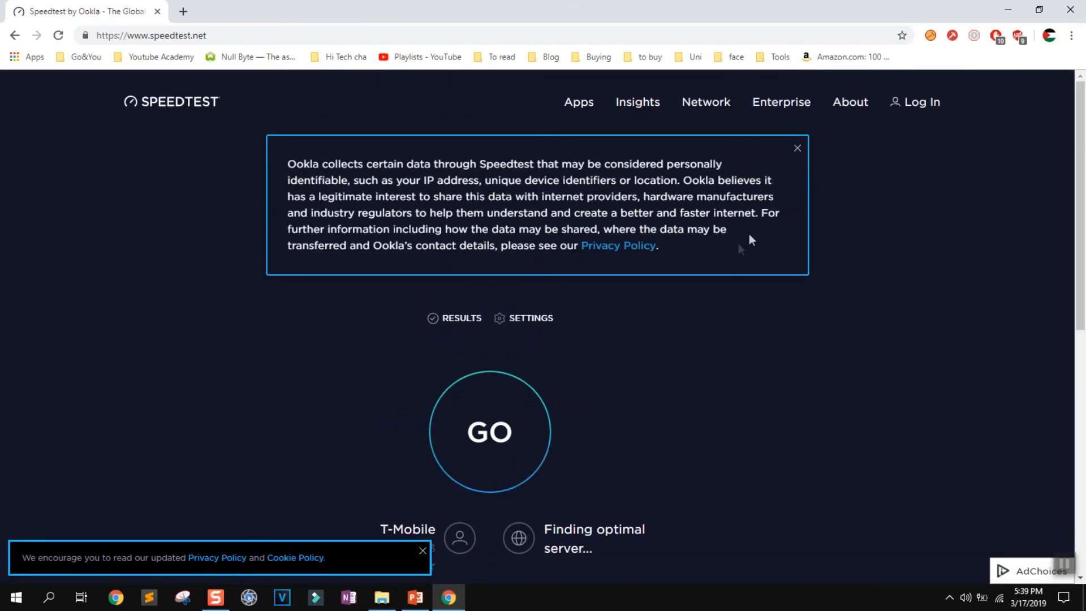
{"action": "left_click", "coordinate": [798, 148]}
Run the internet speed test, dismiss the privacy policy banner, review the ping, download and upload results, and close the browser.
{"action": "left_click", "coordinate": [491, 334]}
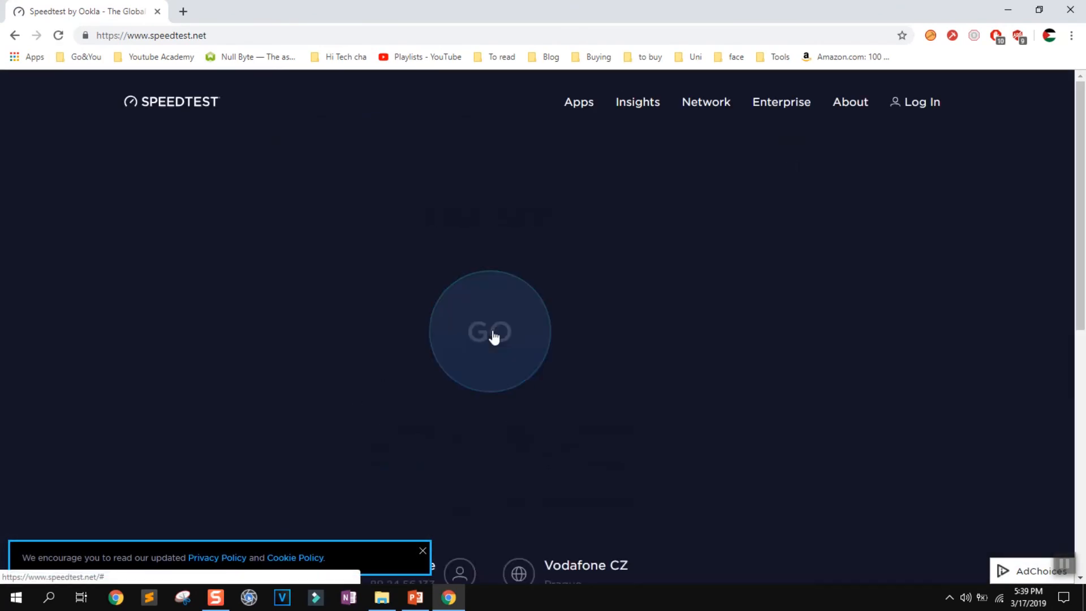
{"action": "left_click", "coordinate": [422, 550]}
{"action": "scroll", "coordinate": [275, 440], "scroll_direction": "down", "scroll_amount": 3}
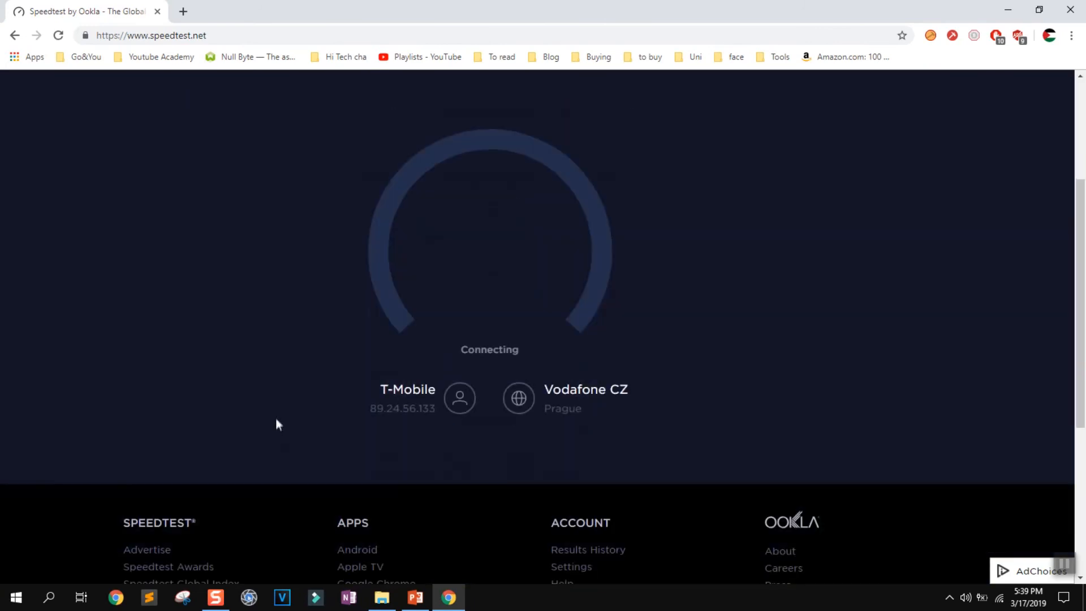
{"action": "scroll", "coordinate": [276, 418], "scroll_direction": "up", "scroll_amount": 2}
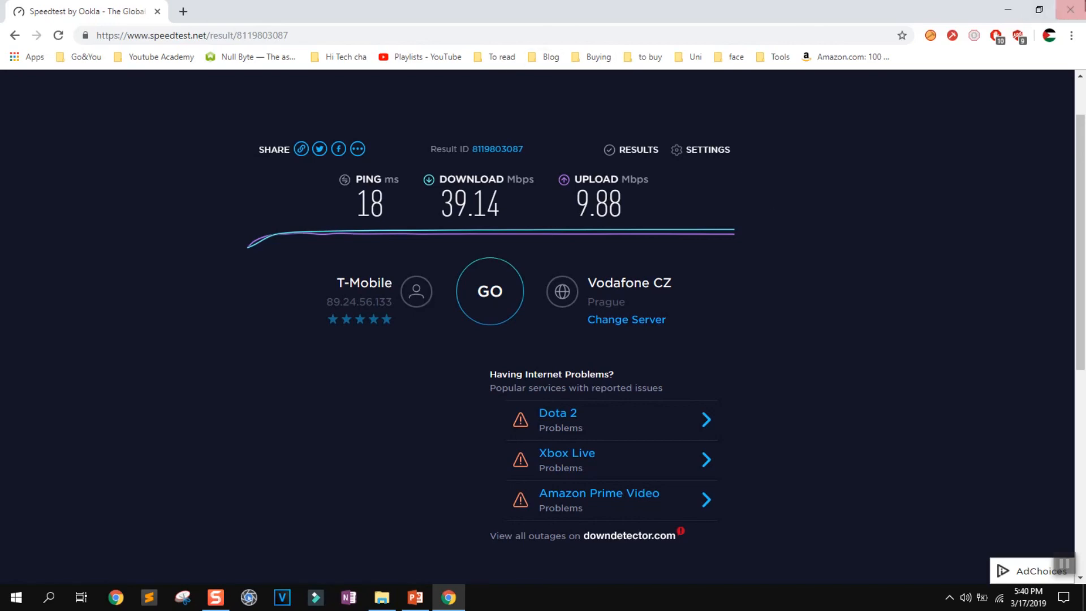
{"action": "left_click", "coordinate": [1070, 10]}
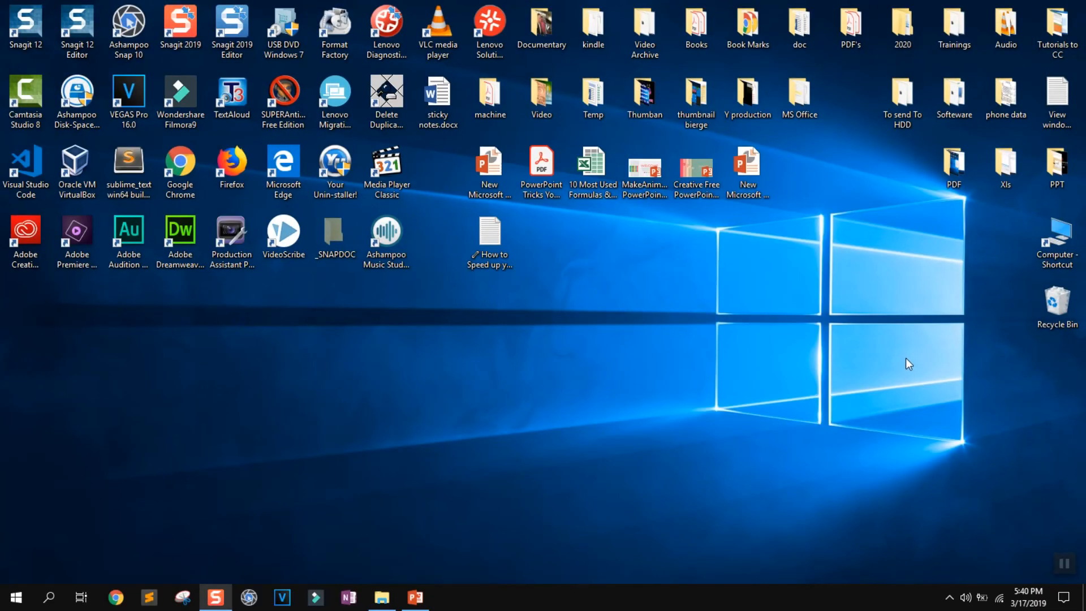